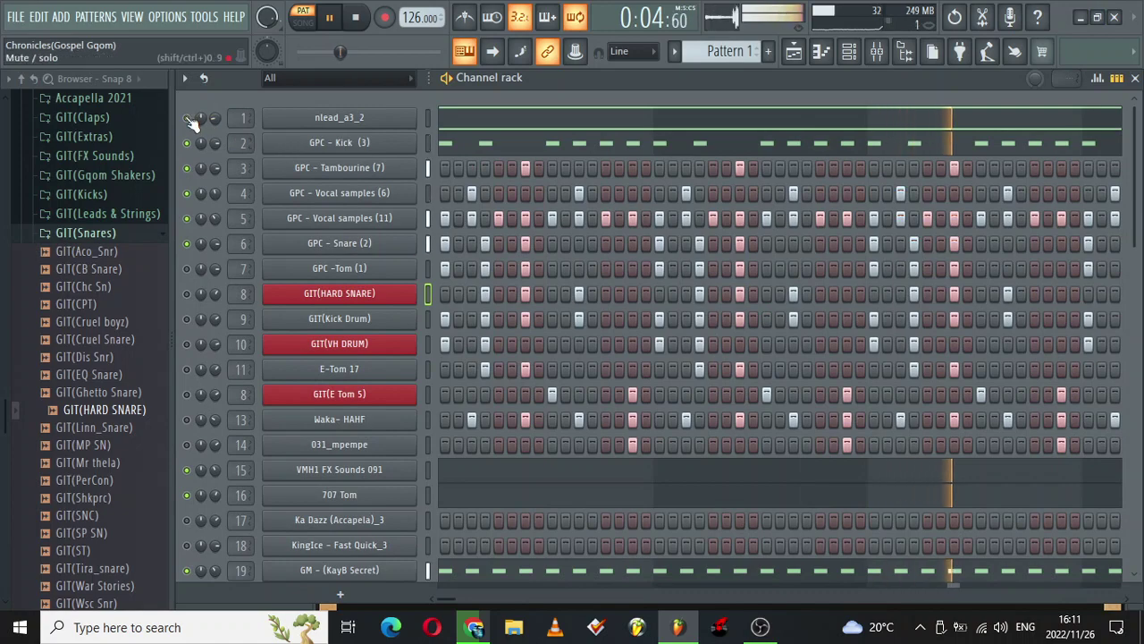
Examine the 707 Tom channel's note roll around bar 8 in the piano roll, including its velocity lane
{"action": "left_click", "coordinate": [625, 502]}
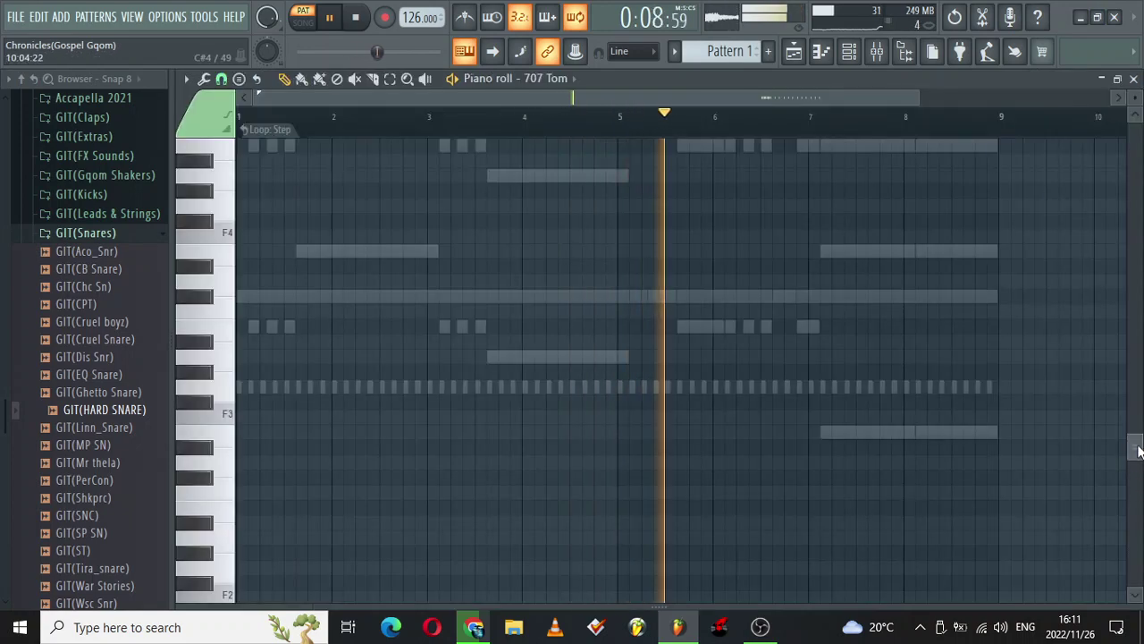
{"action": "left_click_drag", "start_coordinate": [1138, 450], "coordinate": [1136, 359]}
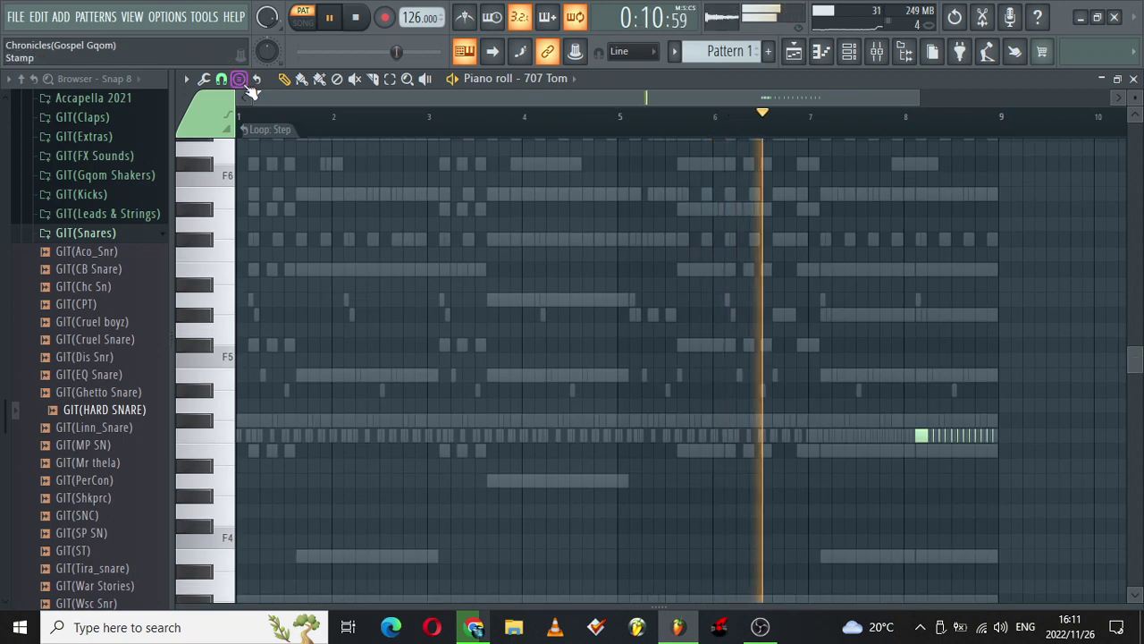
{"action": "left_click_drag", "start_coordinate": [242, 96], "coordinate": [693, 105]}
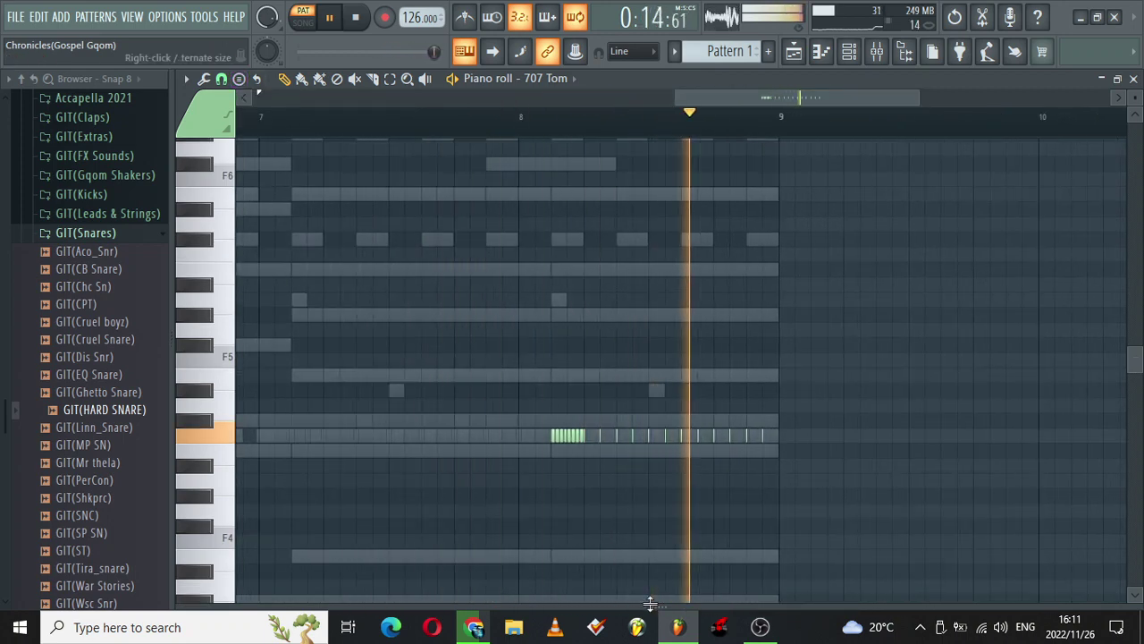
{"action": "left_click_drag", "start_coordinate": [650, 603], "coordinate": [658, 517]}
{"action": "left_click", "coordinate": [849, 52]}
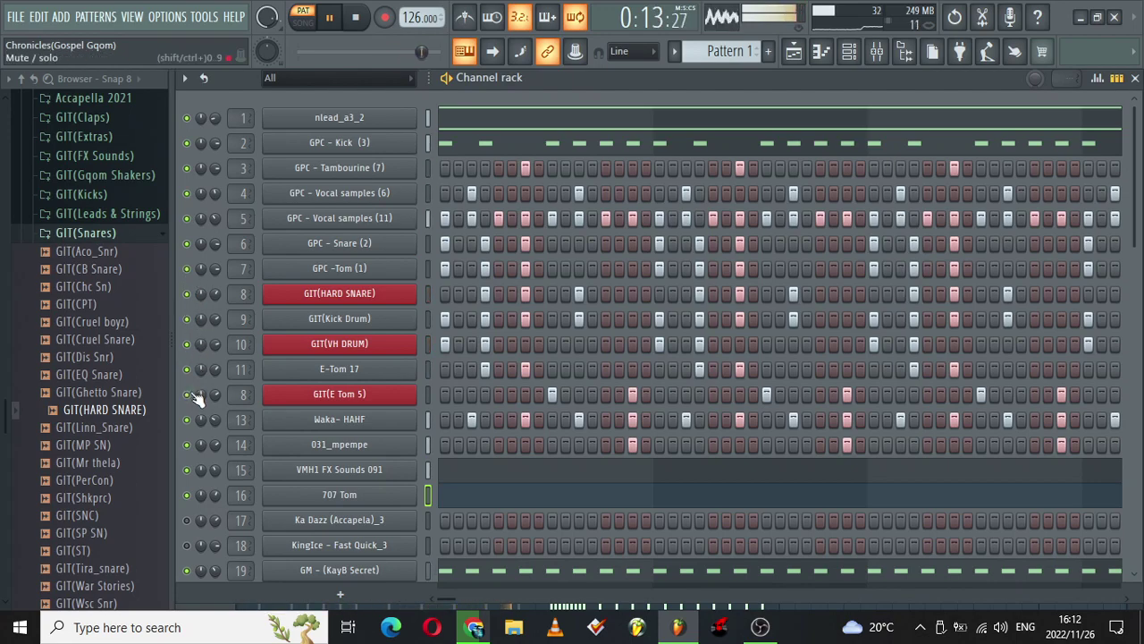
{"action": "left_click_drag", "start_coordinate": [1138, 185], "coordinate": [1139, 461]}
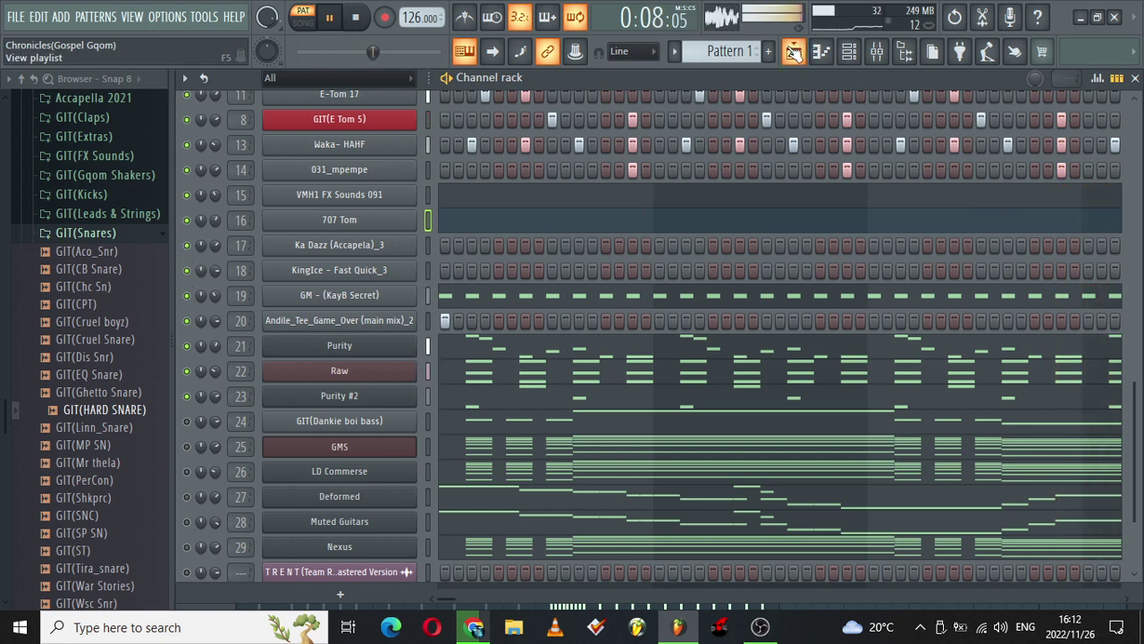
{"action": "left_click", "coordinate": [404, 80]}
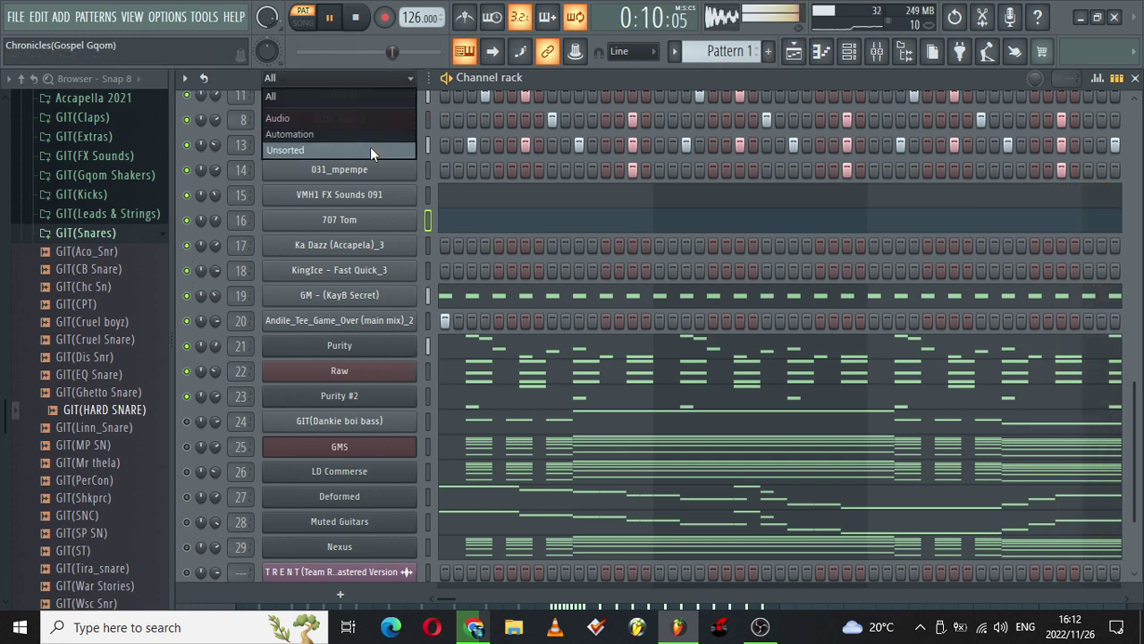
{"action": "left_click", "coordinate": [370, 146]}
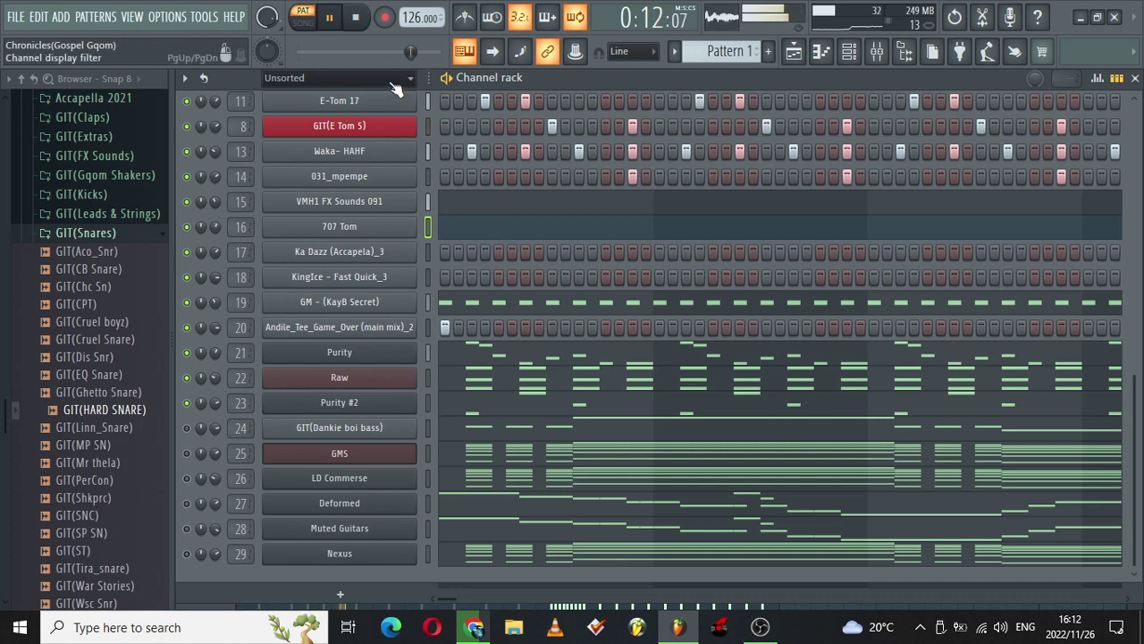
{"action": "left_click", "coordinate": [391, 81]}
{"action": "left_click", "coordinate": [331, 100]}
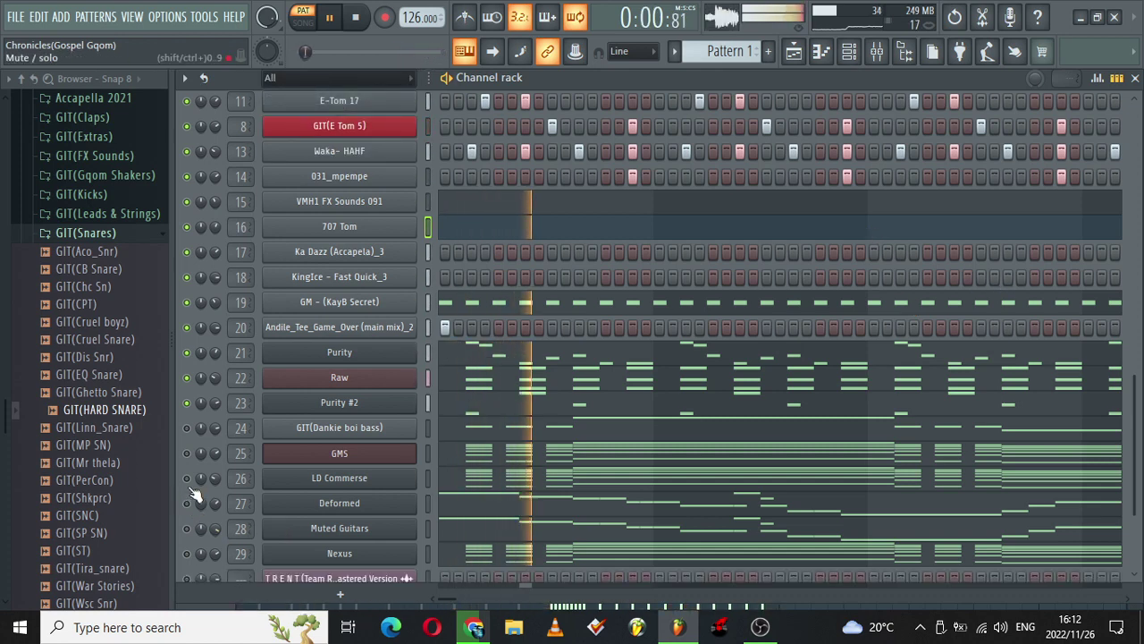
Review the full bass line of the GIT(Dankie boi bass) channel in the piano roll with the velocity lane collapsed
{"action": "scroll", "coordinate": [1140, 398], "scroll_direction": "down", "scroll_amount": 3}
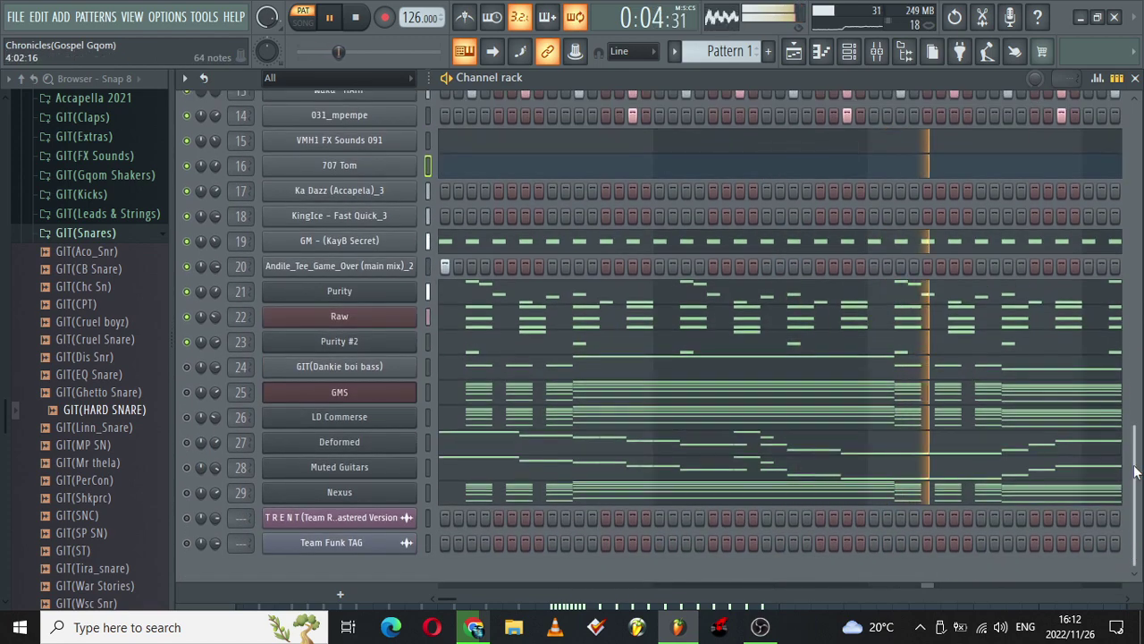
{"action": "left_click_drag", "start_coordinate": [1136, 472], "coordinate": [1133, 529]}
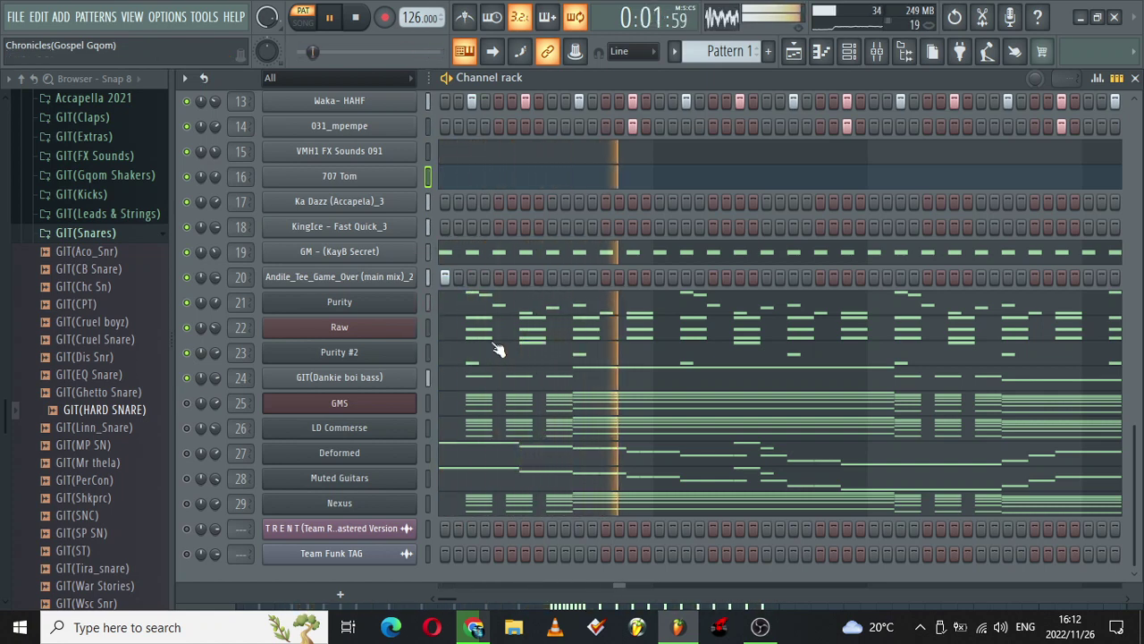
{"action": "left_click", "coordinate": [615, 378]}
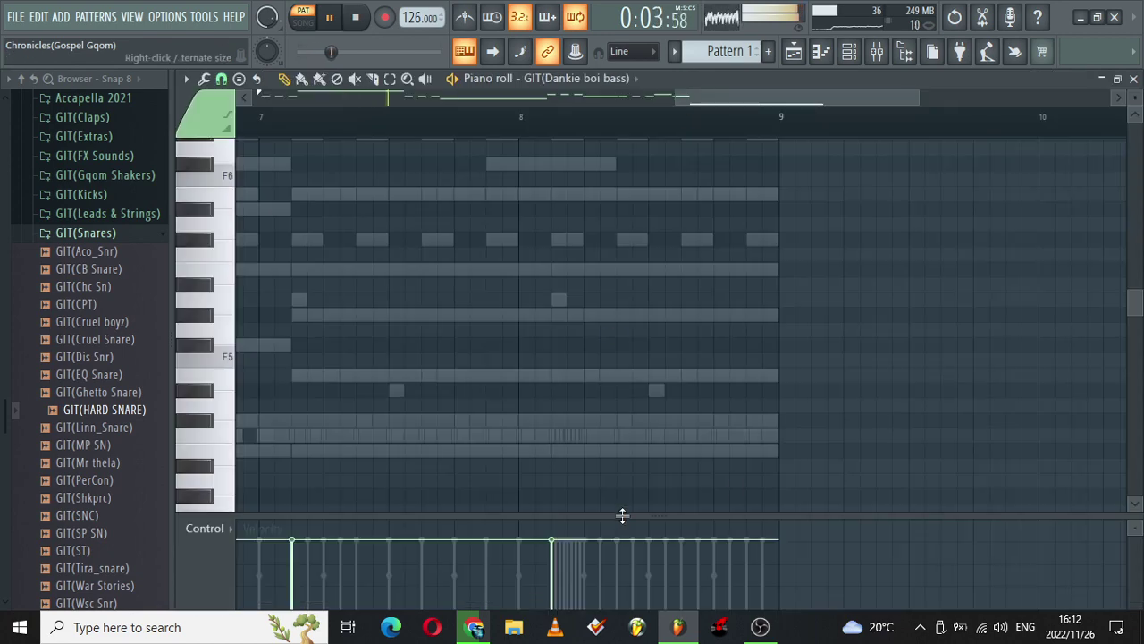
{"action": "left_click_drag", "start_coordinate": [622, 515], "coordinate": [646, 635]}
{"action": "left_click_drag", "start_coordinate": [831, 94], "coordinate": [295, 110]}
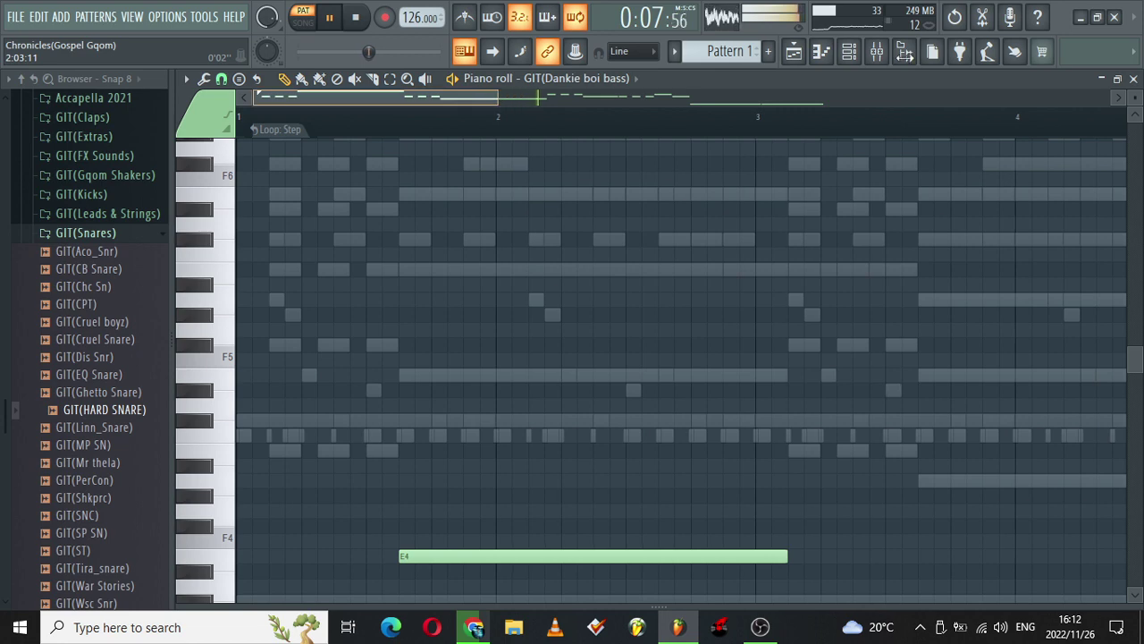
{"action": "left_click_drag", "start_coordinate": [498, 97], "coordinate": [1112, 97]}
{"action": "left_click_drag", "start_coordinate": [1138, 362], "coordinate": [1141, 457]}
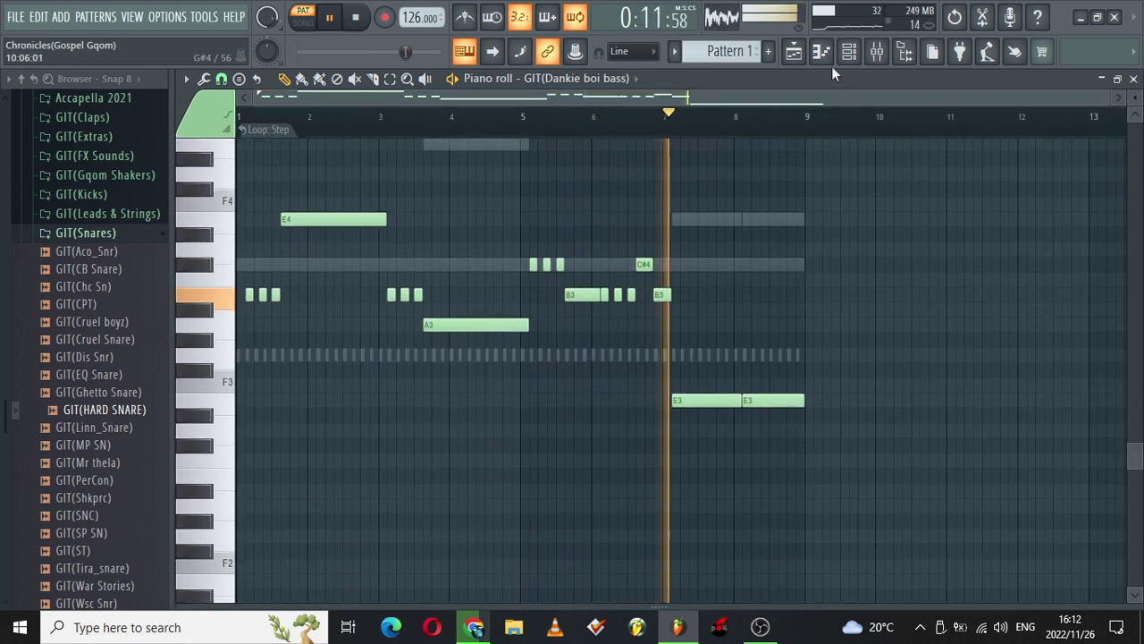
{"action": "left_click", "coordinate": [849, 51]}
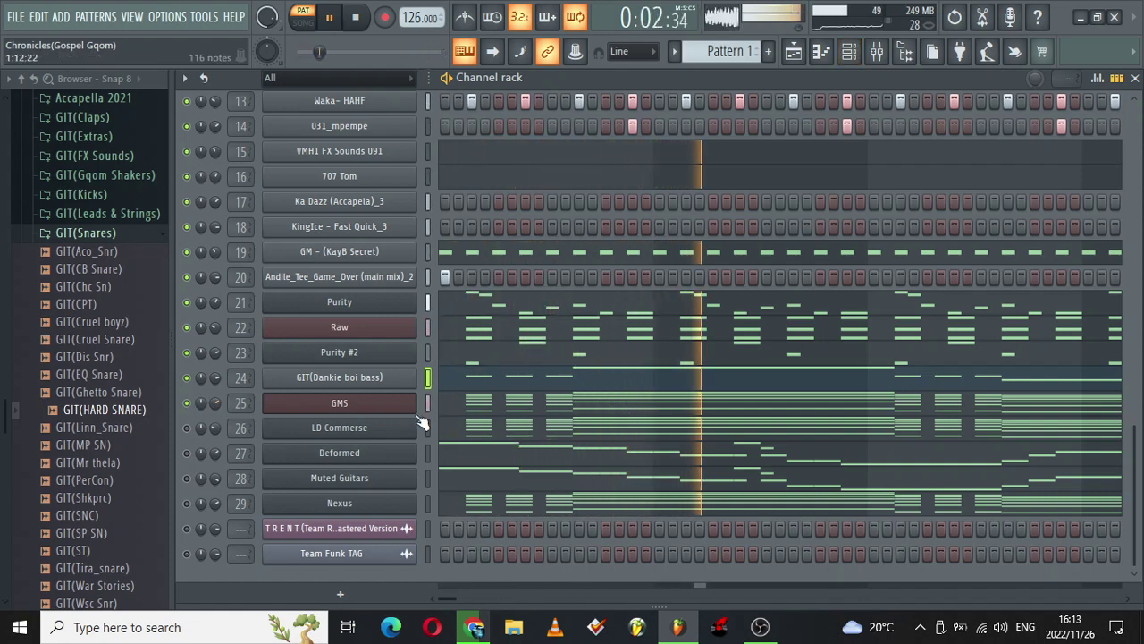
Examine the GMS channel's chord notes across the high and low octaves in the piano roll
{"action": "left_click", "coordinate": [603, 405]}
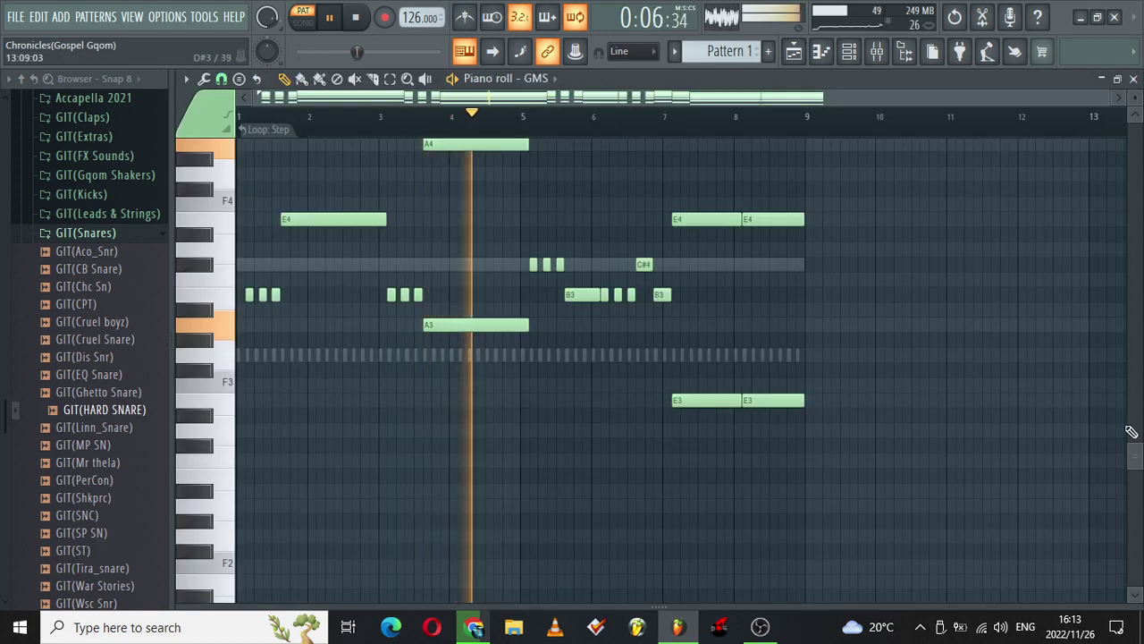
{"action": "left_click_drag", "start_coordinate": [1138, 458], "coordinate": [1138, 333]}
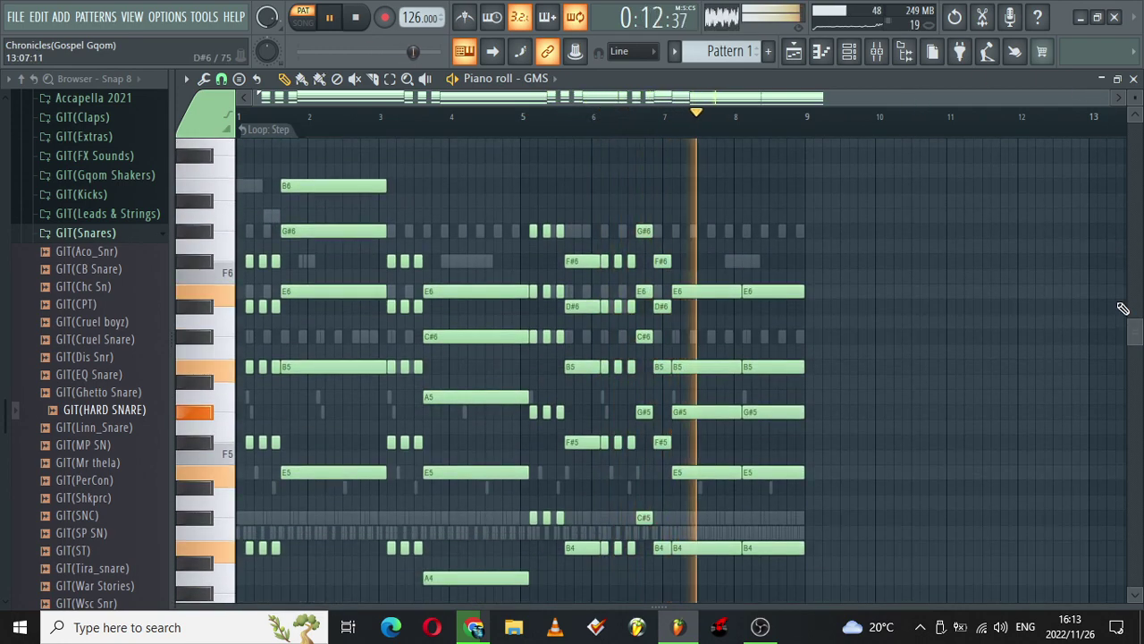
{"action": "left_click_drag", "start_coordinate": [1136, 333], "coordinate": [1136, 414]}
{"action": "left_click", "coordinate": [852, 53]}
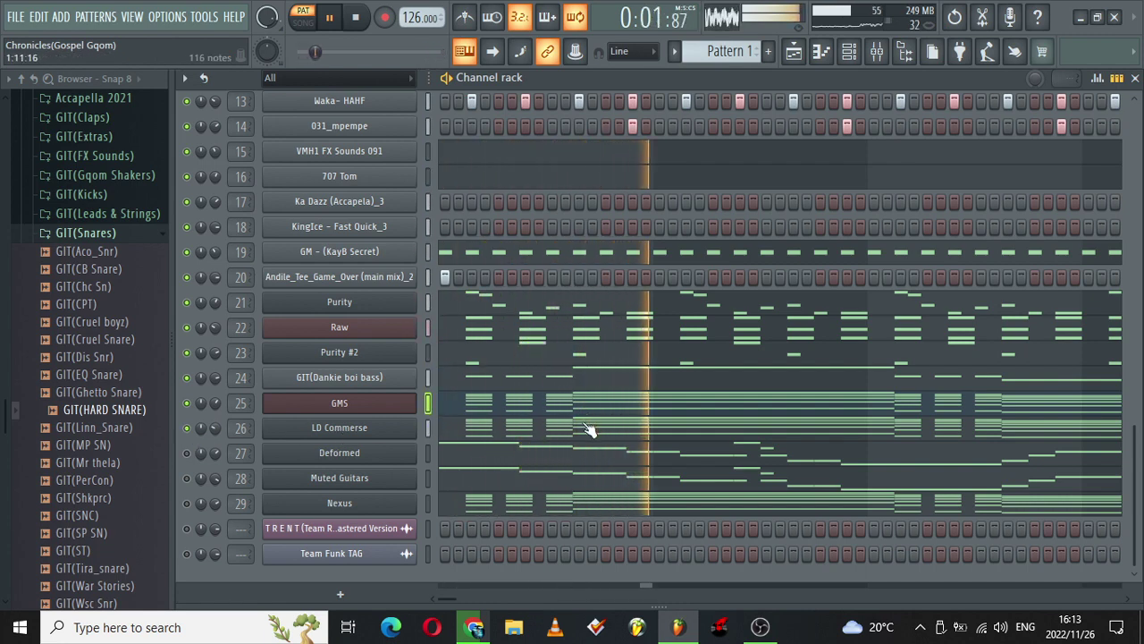
Examine the LD Commerse channel's chord notes in the piano roll, showing all octaves at once
{"action": "left_click", "coordinate": [530, 423]}
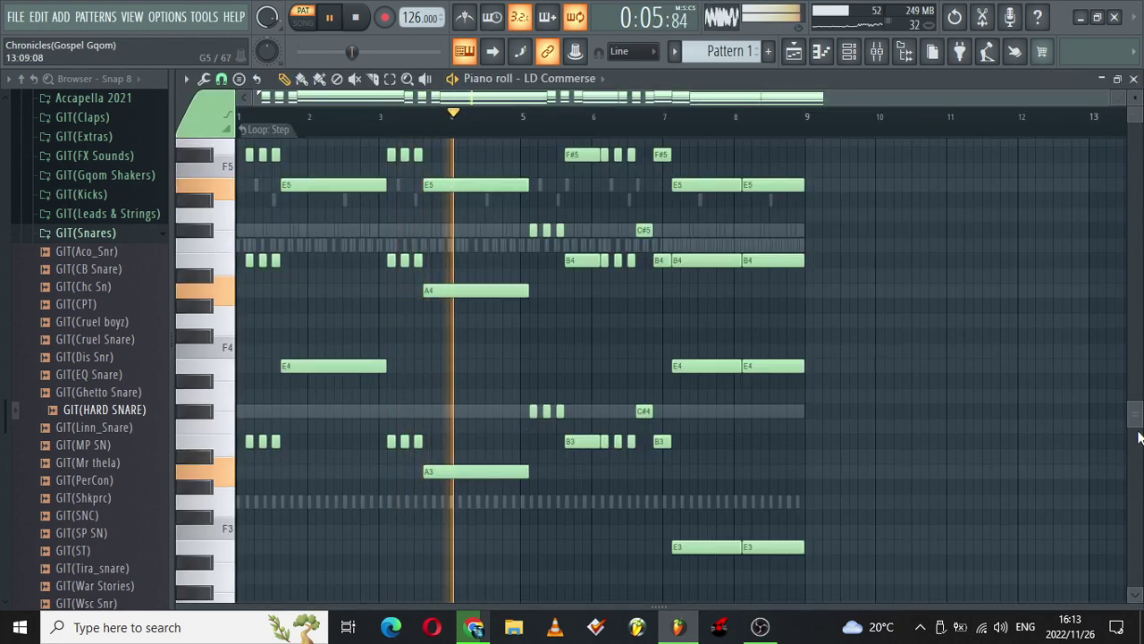
{"action": "left_click_drag", "start_coordinate": [1137, 426], "coordinate": [1137, 425]}
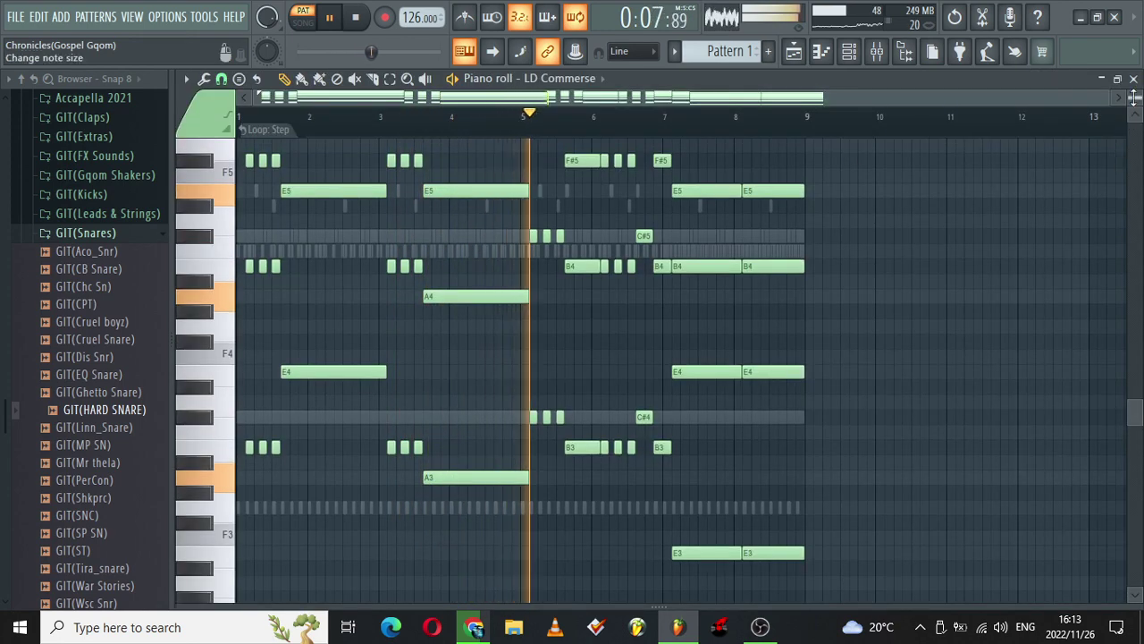
{"action": "left_click_drag", "start_coordinate": [1134, 98], "coordinate": [1134, 105]}
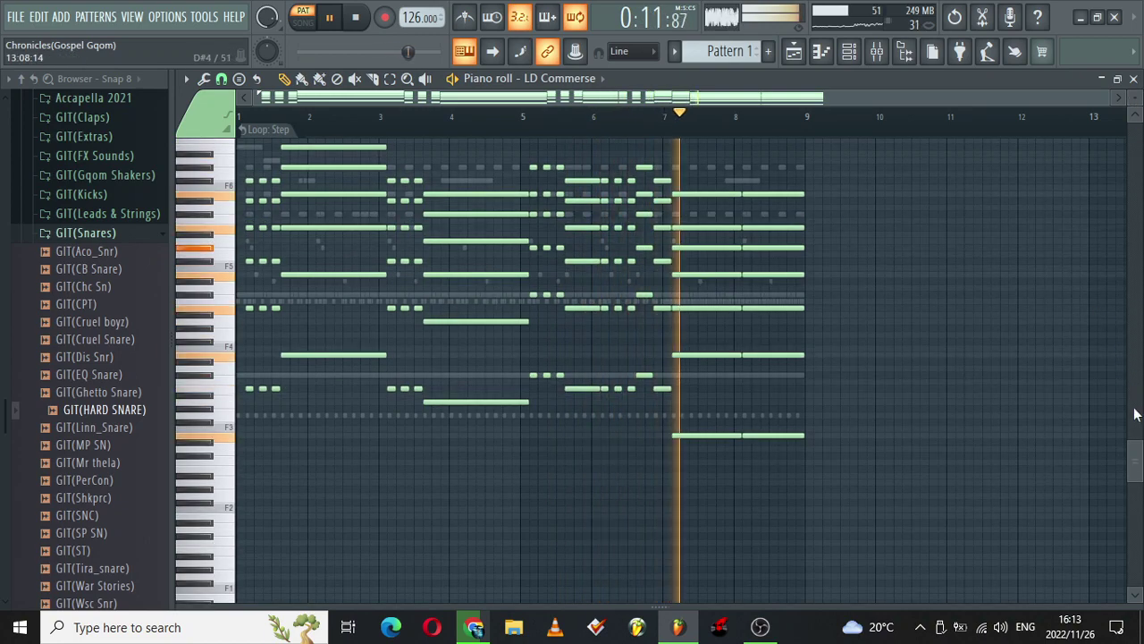
{"action": "left_click", "coordinate": [1135, 79]}
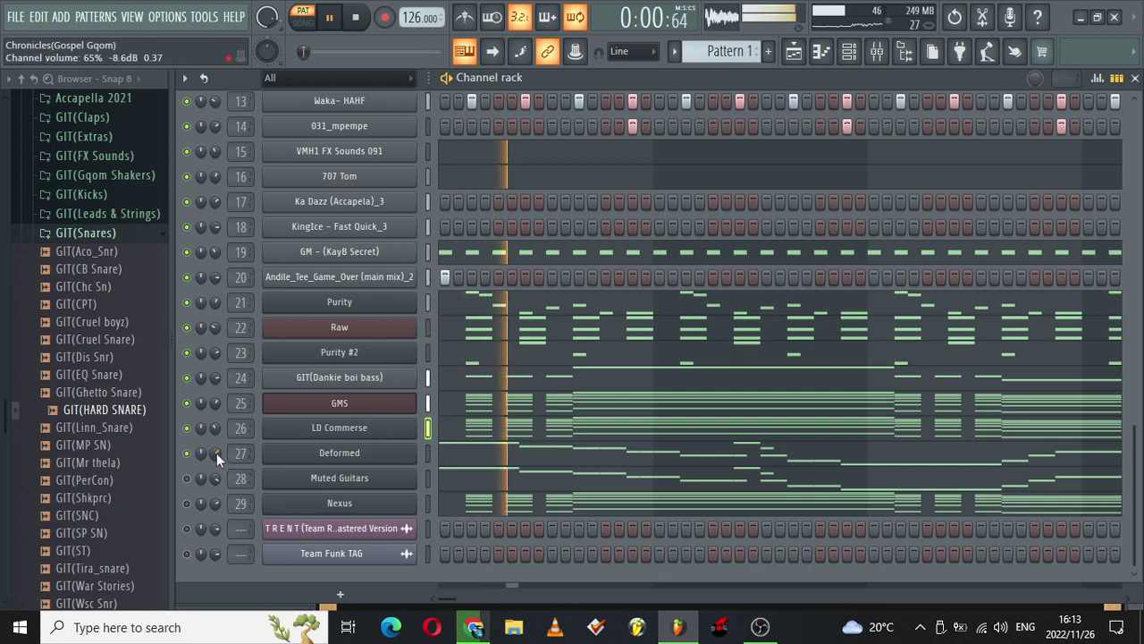
Adjust the Deformed channel's volume and review its melody notes in the piano roll at a readable note height
{"action": "left_click_drag", "start_coordinate": [217, 453], "coordinate": [217, 458]}
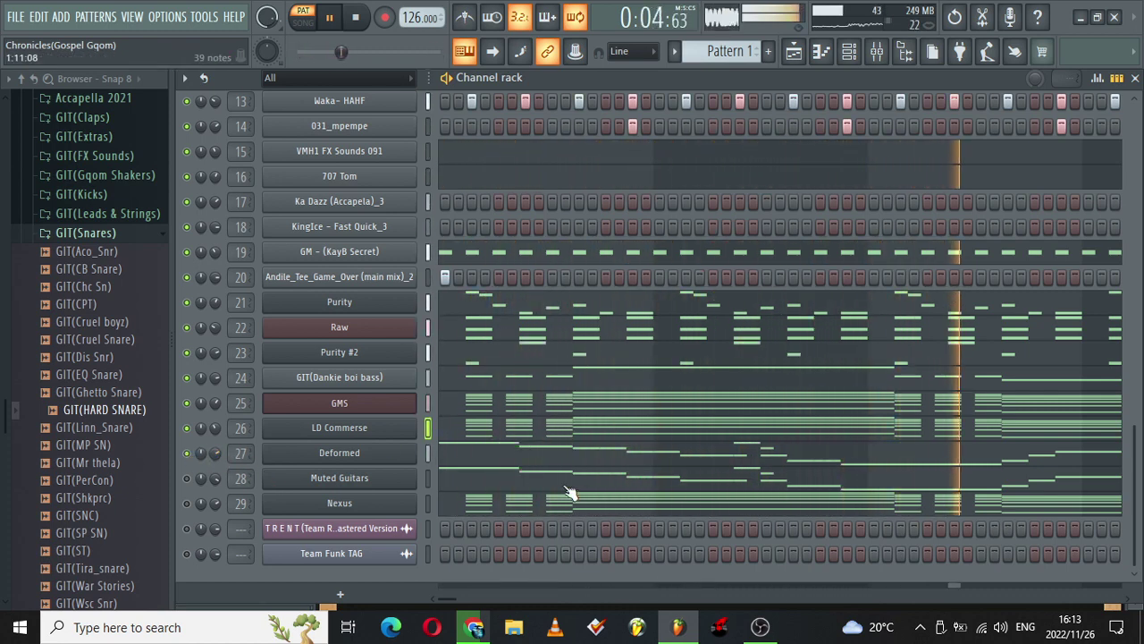
{"action": "left_click", "coordinate": [475, 452]}
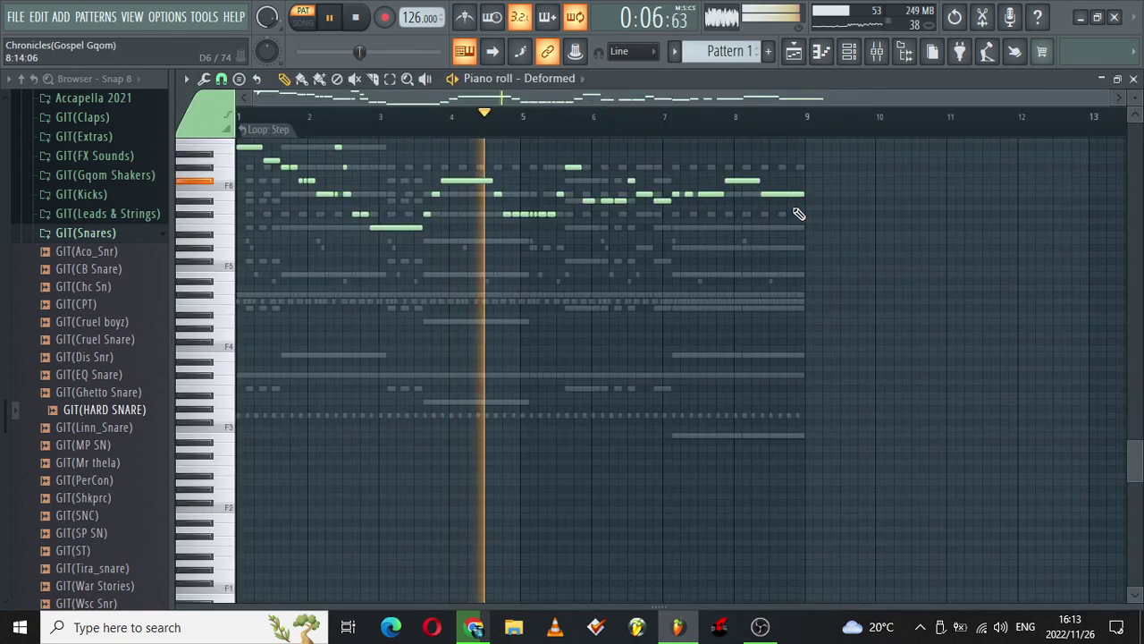
{"action": "left_click_drag", "start_coordinate": [1138, 465], "coordinate": [1138, 385]}
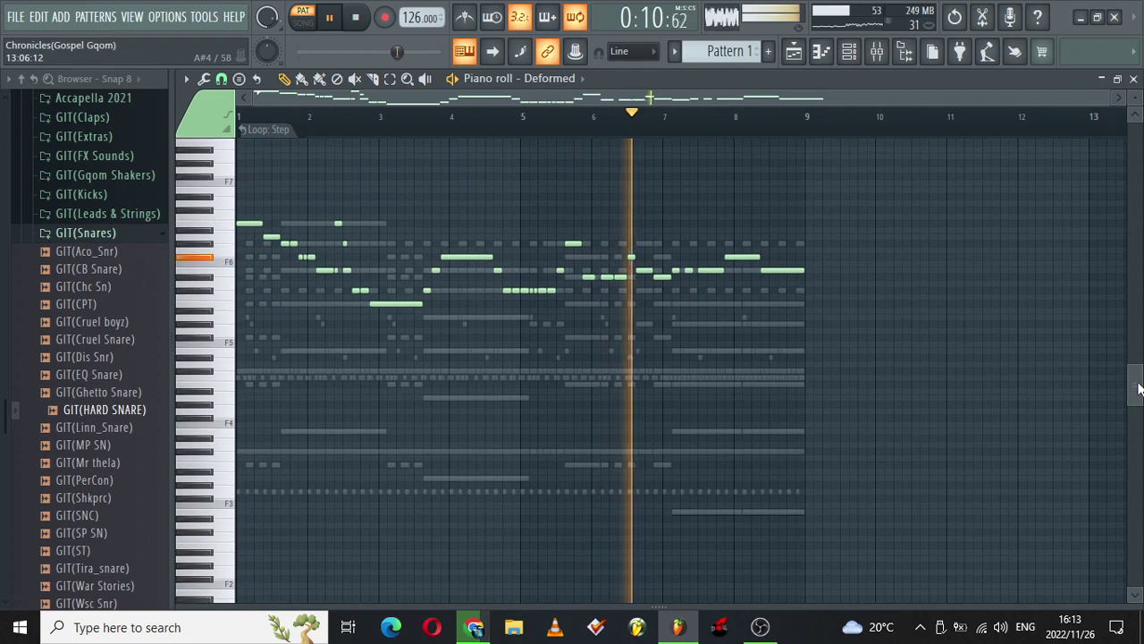
{"action": "left_click_drag", "start_coordinate": [1135, 98], "coordinate": [1136, 71]}
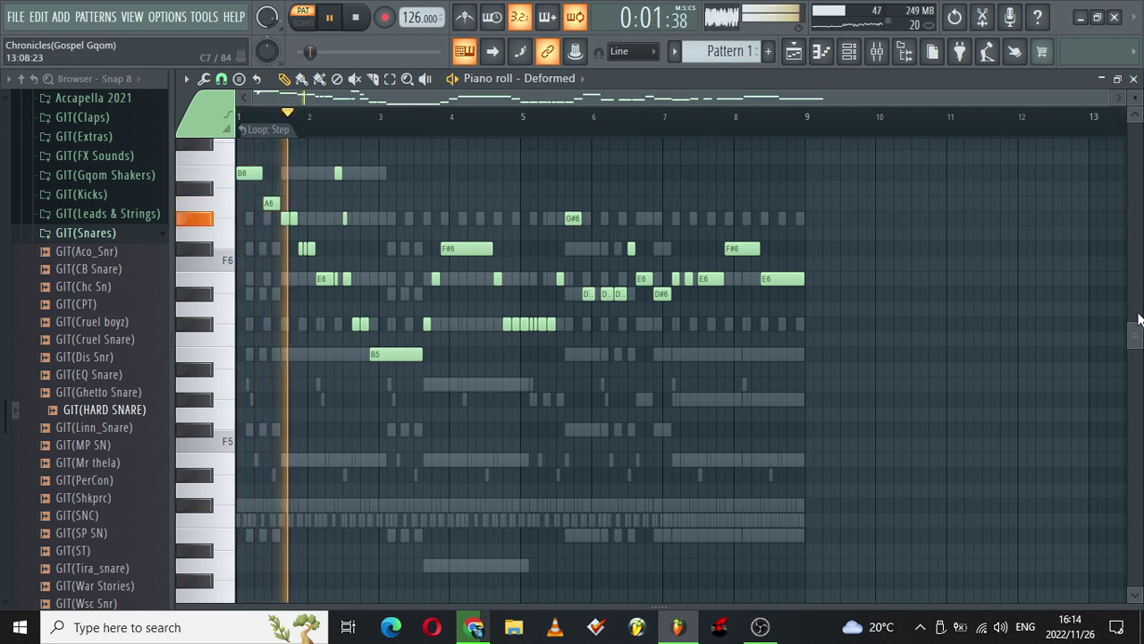
{"action": "left_click", "coordinate": [849, 52]}
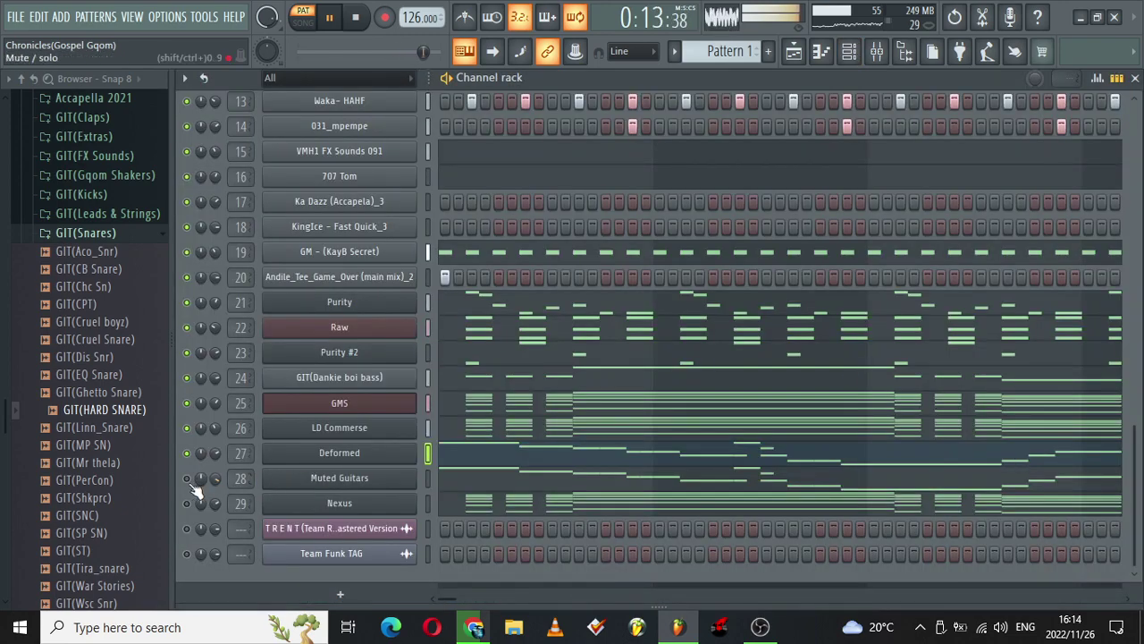
Mute the Purity #2 and GIT(Dankie boi bass) channels and set the Nexus channel's volume to 100%
{"action": "left_click_drag", "start_coordinate": [1134, 483], "coordinate": [1132, 148]}
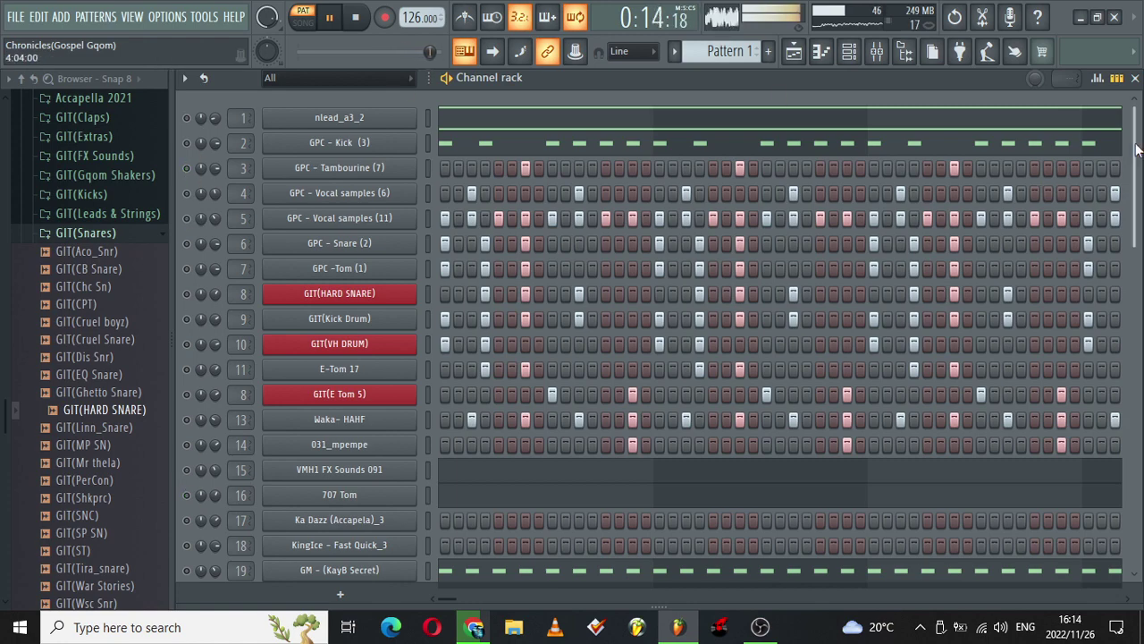
{"action": "scroll", "coordinate": [1136, 149], "scroll_direction": "down", "scroll_amount": 5}
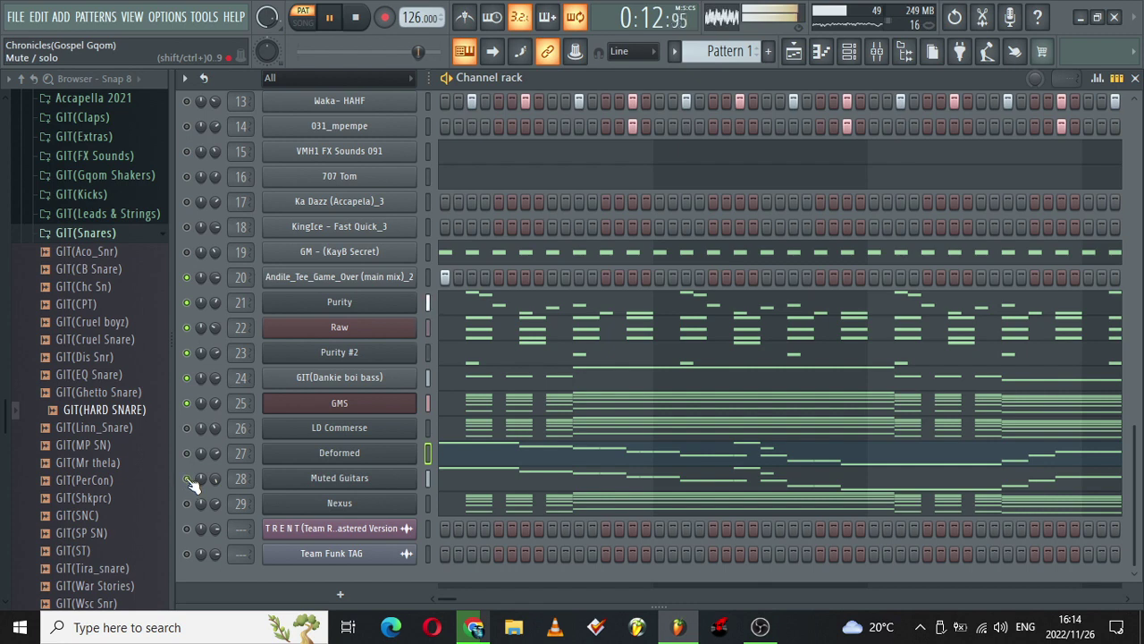
{"action": "left_click", "coordinate": [189, 353]}
{"action": "left_click", "coordinate": [190, 377]}
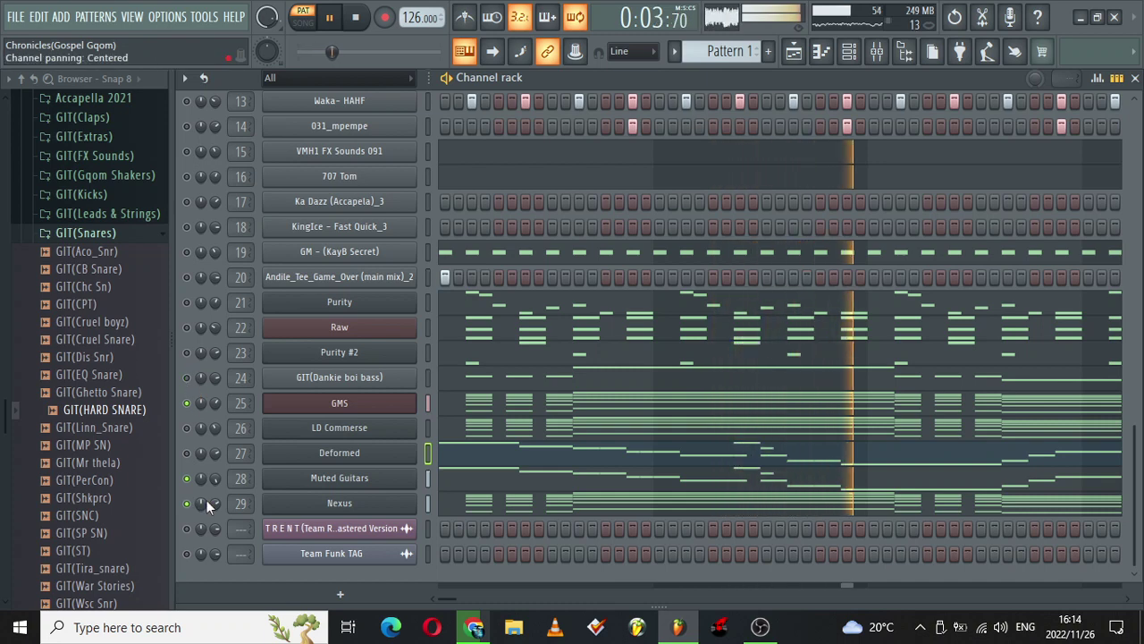
{"action": "left_click_drag", "start_coordinate": [216, 504], "coordinate": [215, 513]}
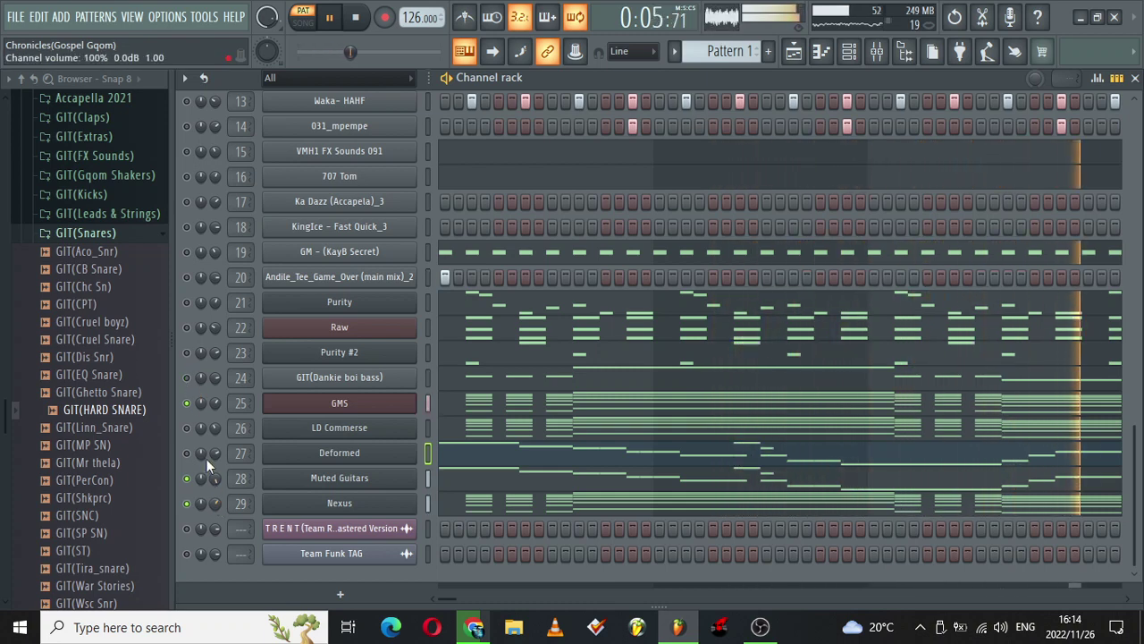
Inspect the sample settings of the T R E N T and Team Funk TAG audio clips, and bring up the playlist
{"action": "left_click", "coordinate": [375, 531]}
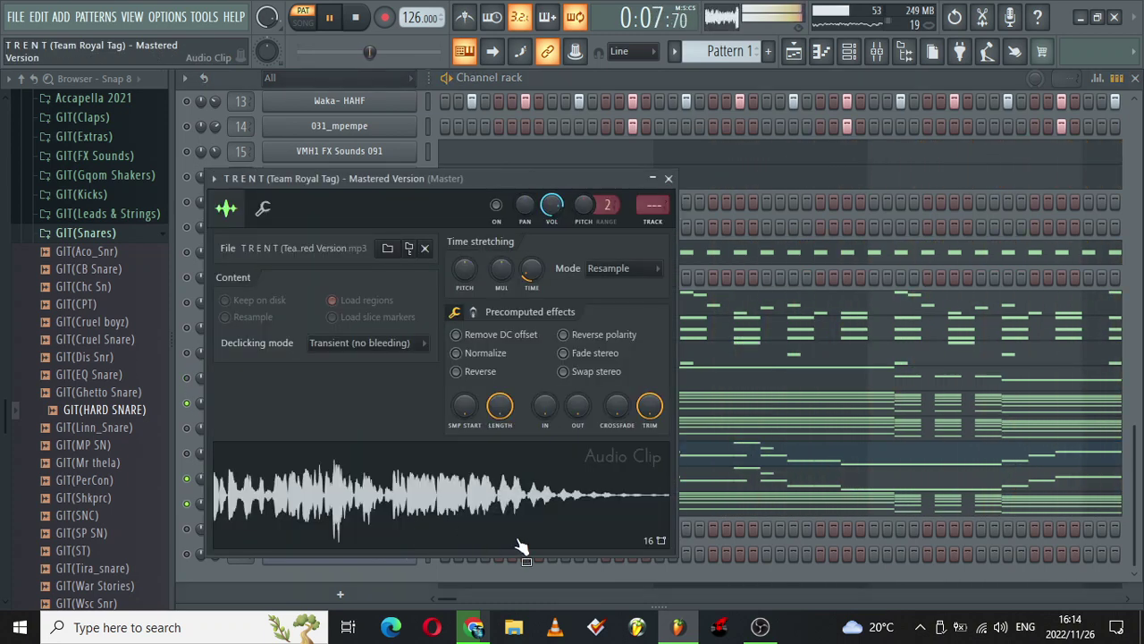
{"action": "left_click", "coordinate": [668, 178]}
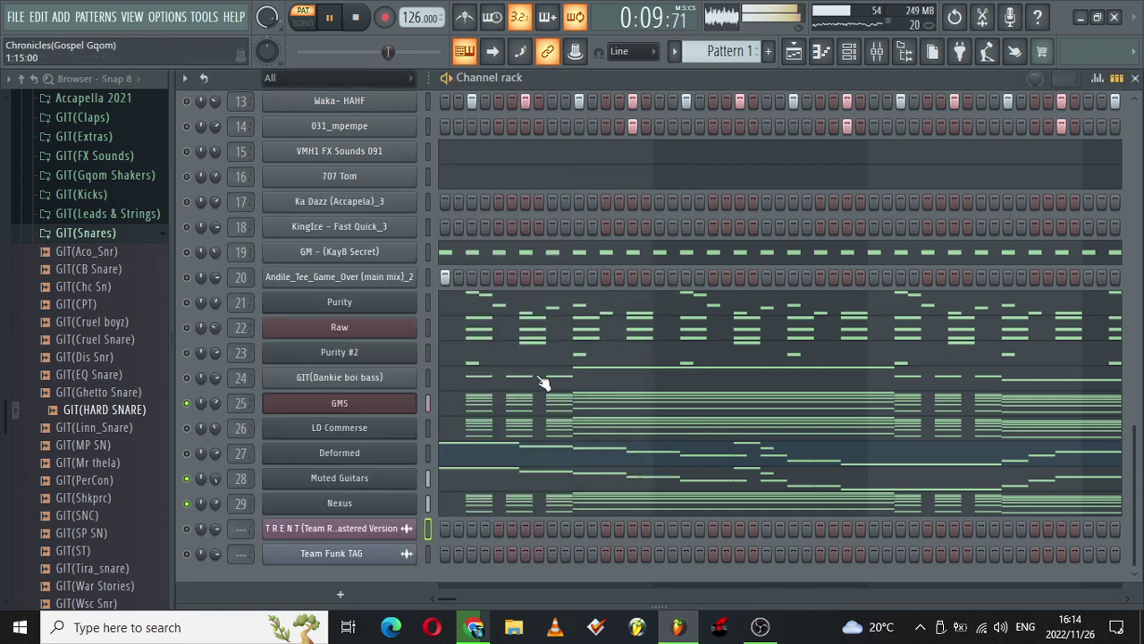
{"action": "left_click", "coordinate": [377, 556]}
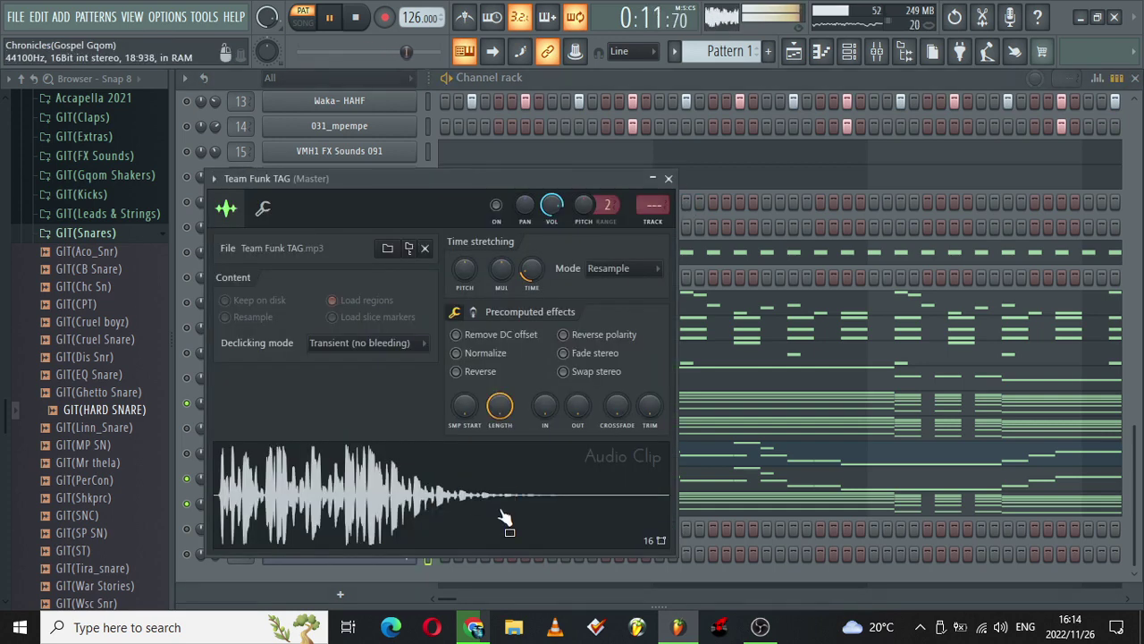
{"action": "left_click", "coordinate": [668, 178]}
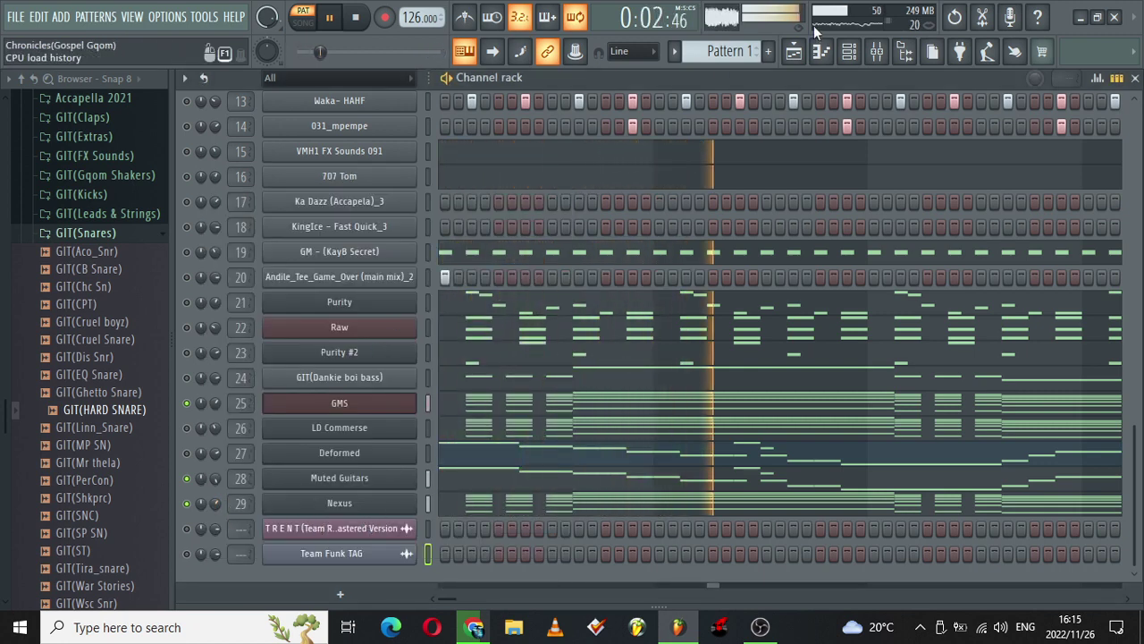
{"action": "left_click", "coordinate": [798, 53]}
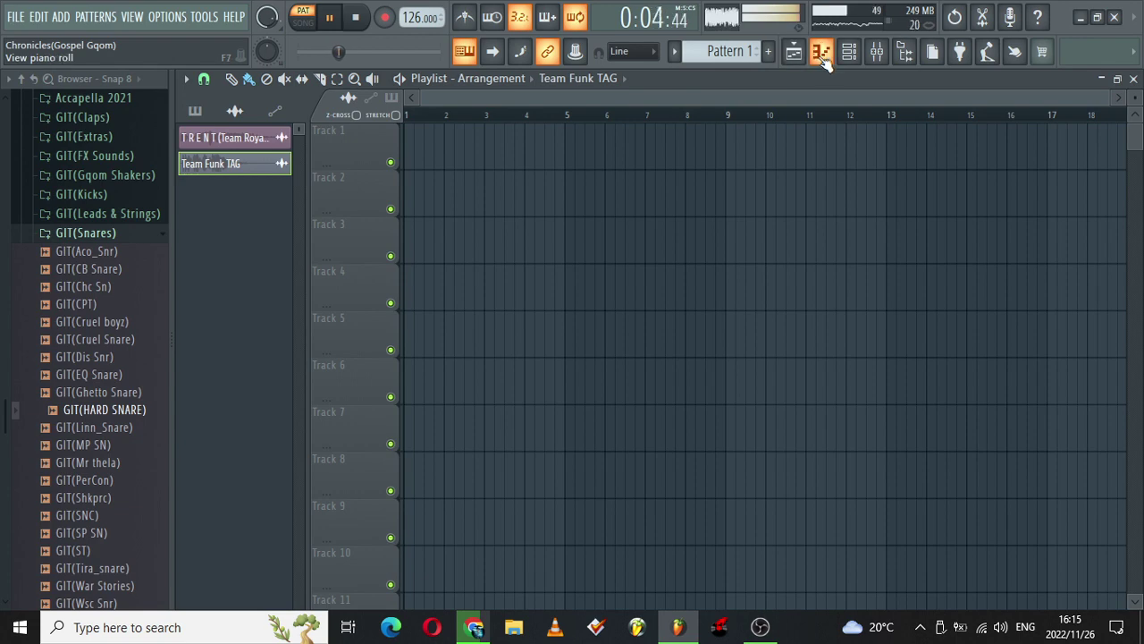
Solo the GIT(Dankie boi bass) channel in Pattern 1 and start playback to hear the bassline alone
{"action": "left_click", "coordinate": [822, 53]}
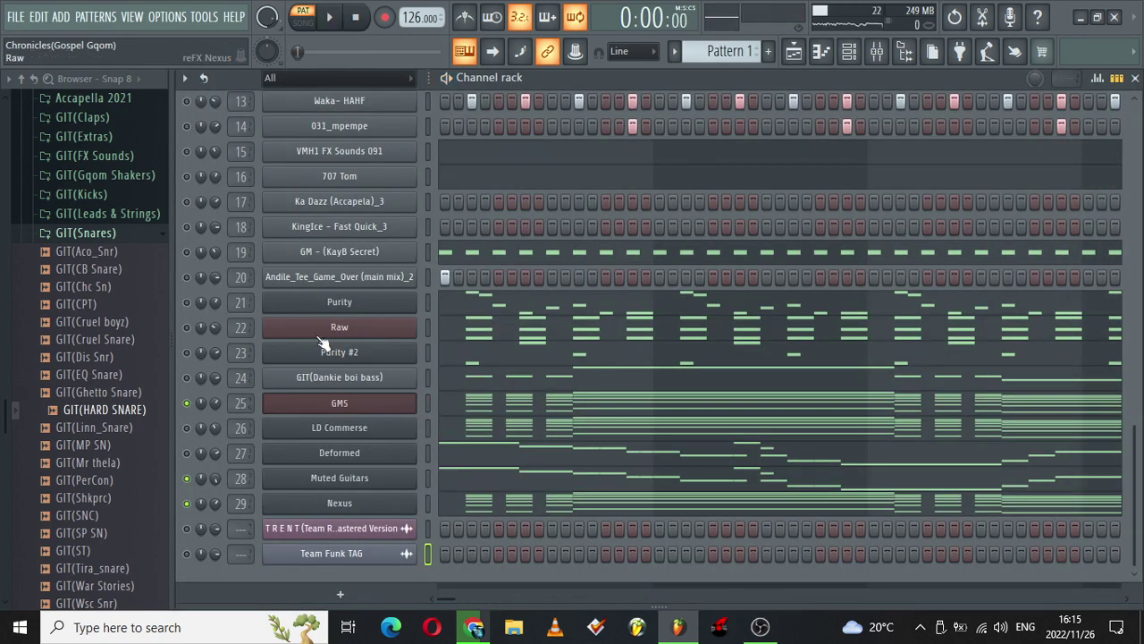
{"action": "right_click", "coordinate": [190, 379]}
{"action": "left_click", "coordinate": [214, 327]}
{"action": "key", "text": "space"}
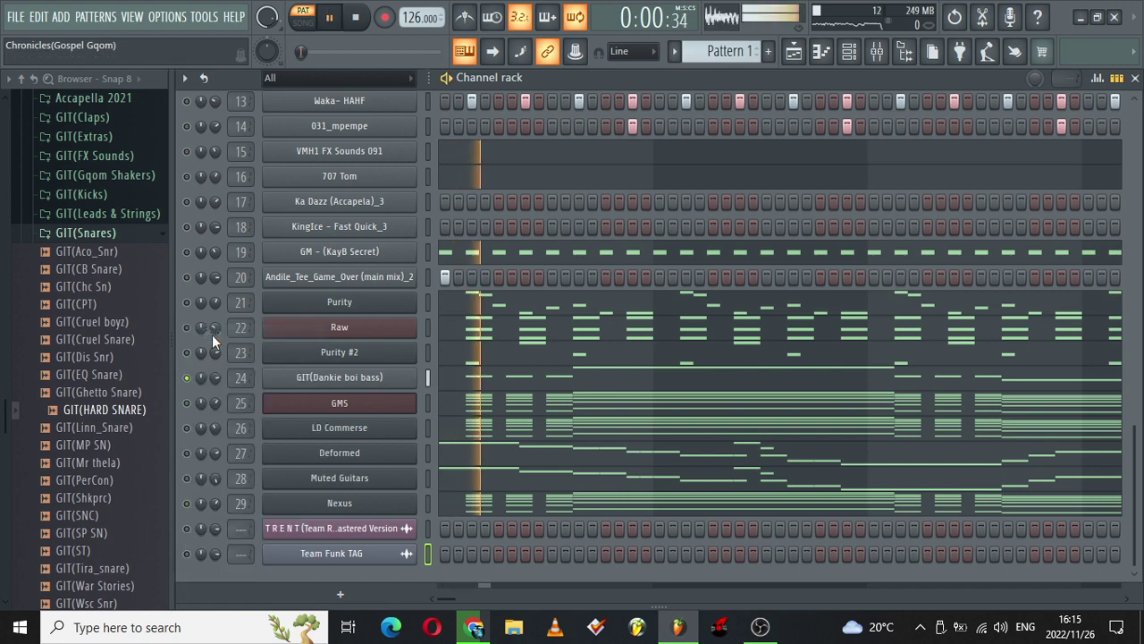
Examine the GIT(Dankie boi bass) notes in the piano roll down in the third and fourth octaves
{"action": "left_click", "coordinate": [542, 378]}
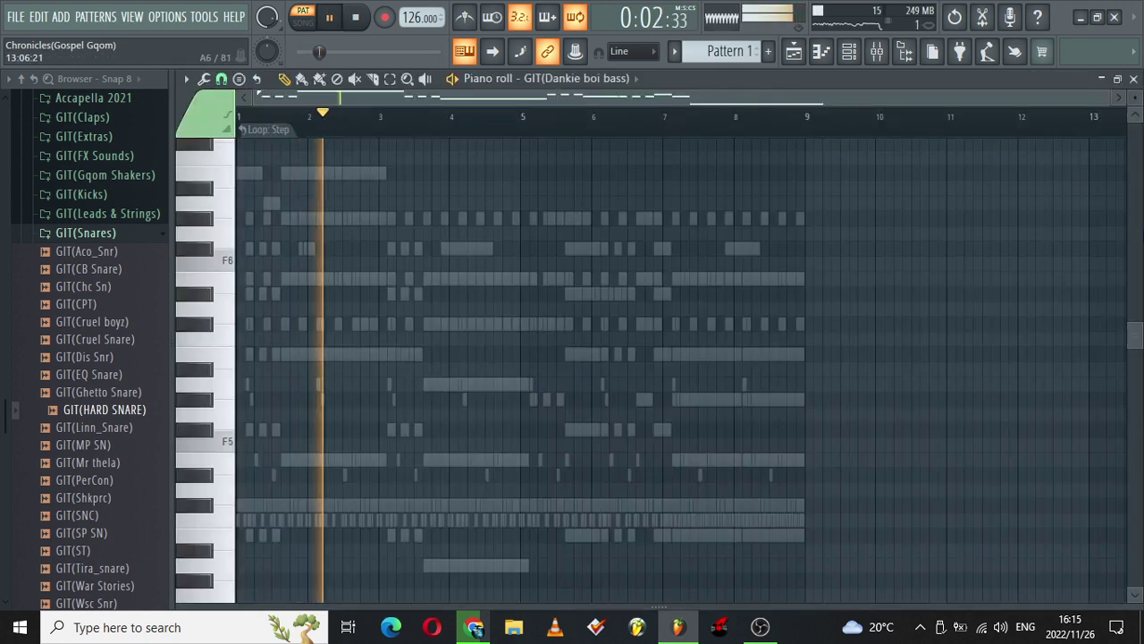
{"action": "left_click_drag", "start_coordinate": [1135, 331], "coordinate": [1139, 462]}
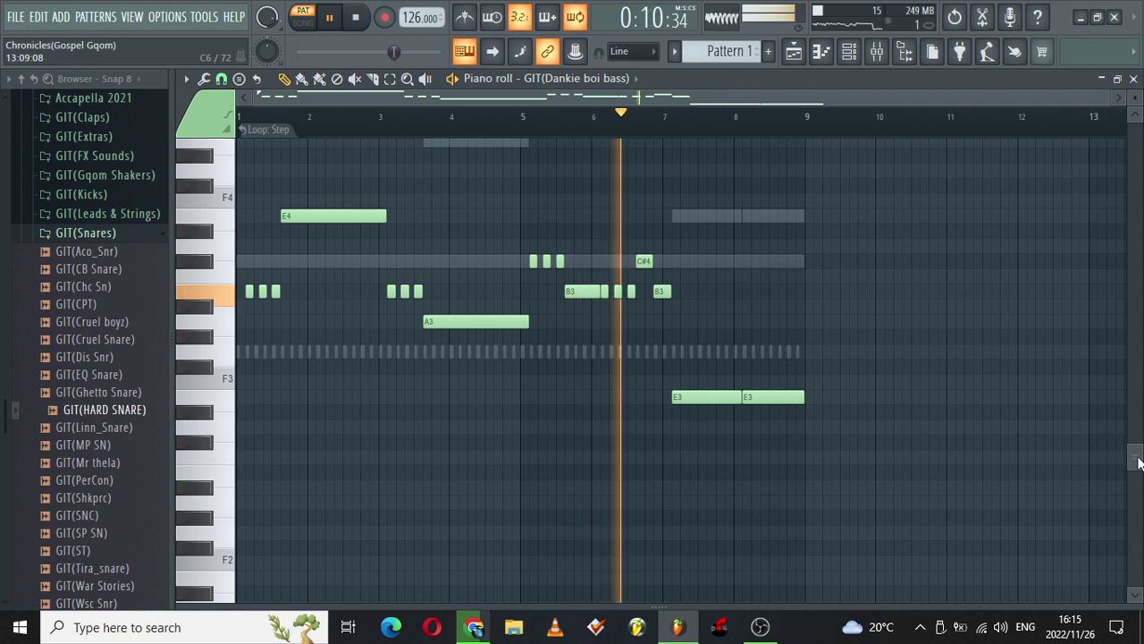
{"action": "left_click", "coordinate": [849, 51]}
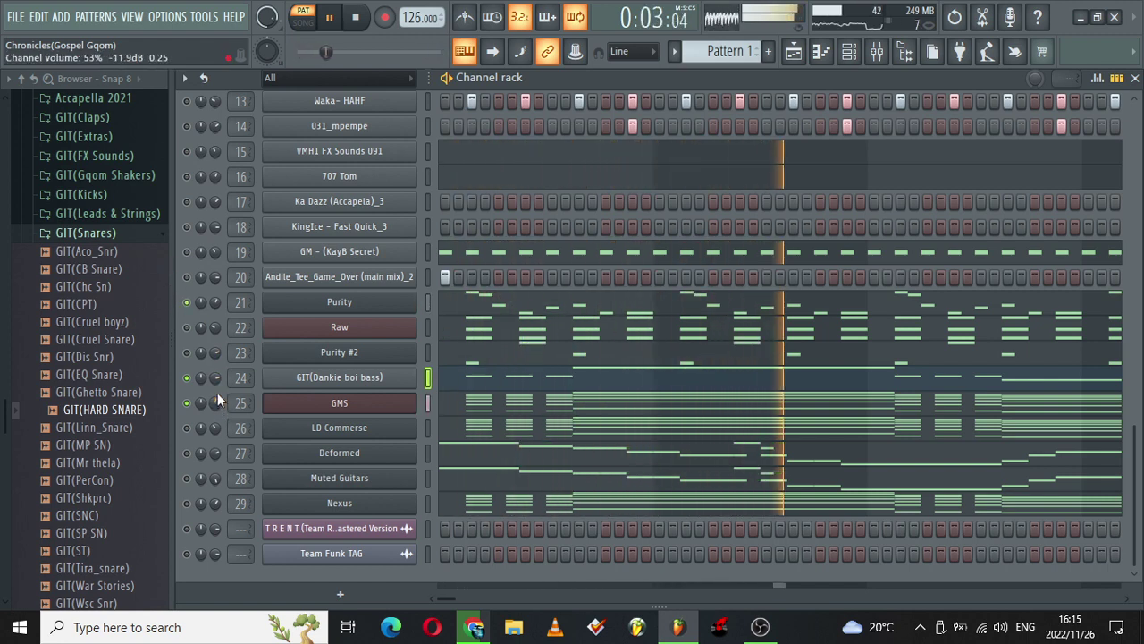
Check the GMS channel's synth preset and bring up the channel's mixer track
{"action": "left_click", "coordinate": [359, 404]}
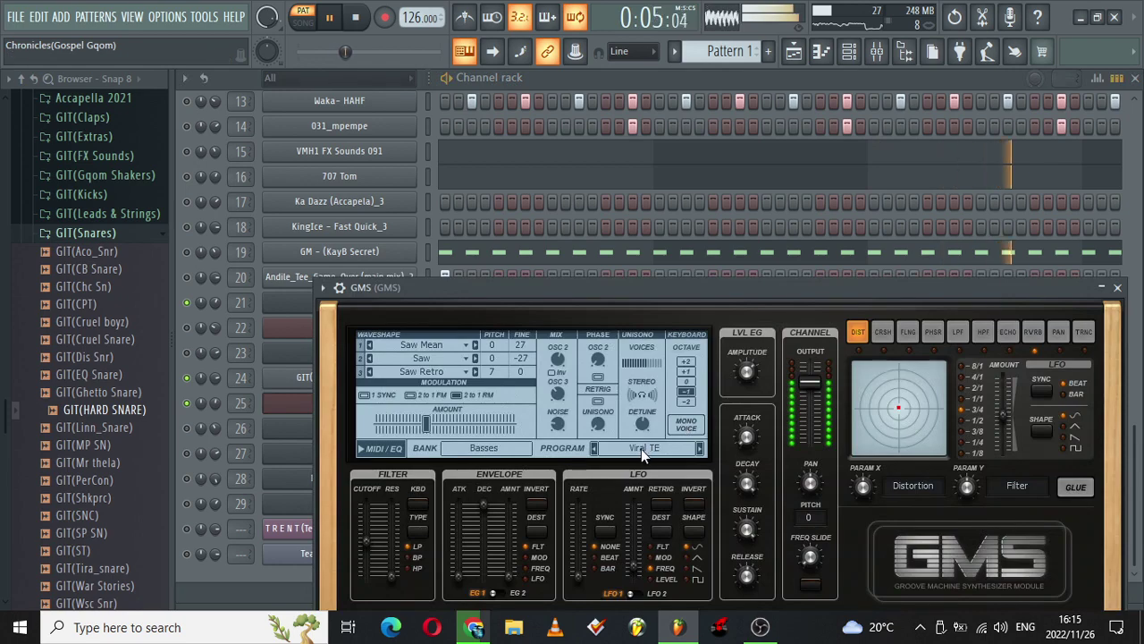
{"action": "left_click", "coordinate": [1121, 287]}
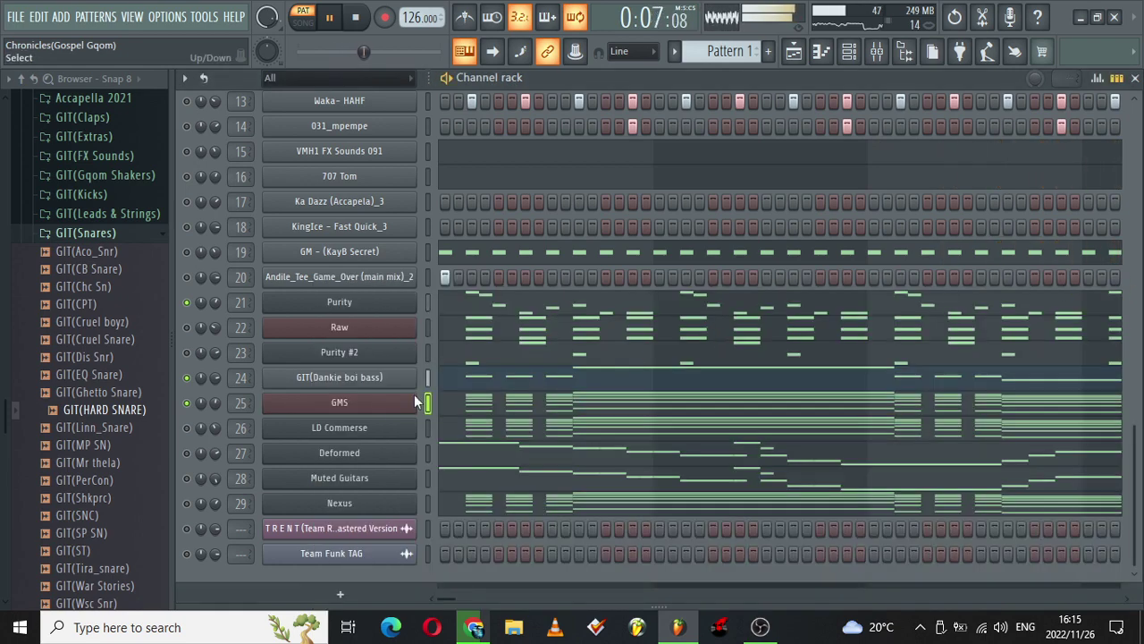
{"action": "left_click", "coordinate": [373, 409]}
{"action": "left_click", "coordinate": [879, 52]}
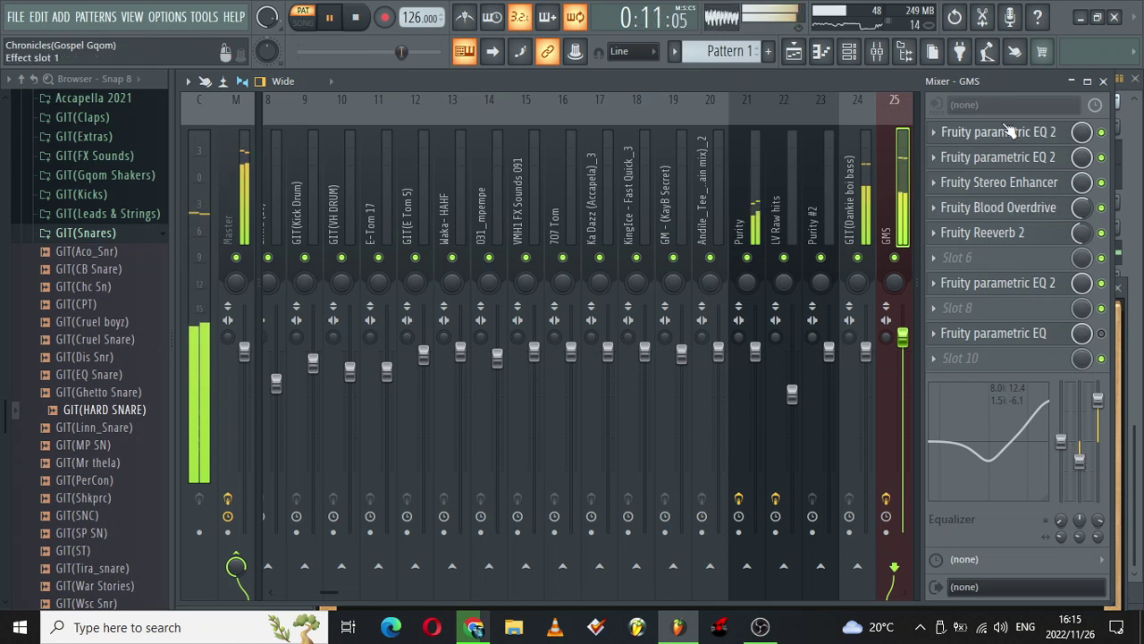
Inspect the first four effects on the GMS mixer track: both Fruity parametric EQ 2s, Fruity Stereo Enhancer and Fruity Blood Overdrive
{"action": "left_click", "coordinate": [1008, 134]}
{"action": "left_click", "coordinate": [1008, 134]}
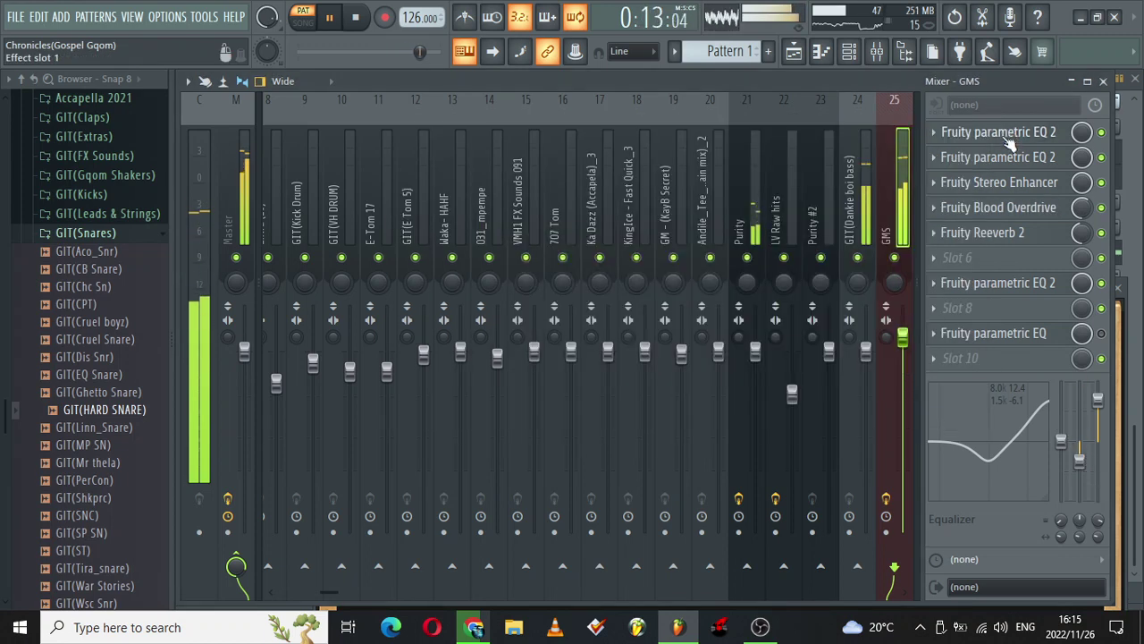
{"action": "left_click", "coordinate": [1008, 159]}
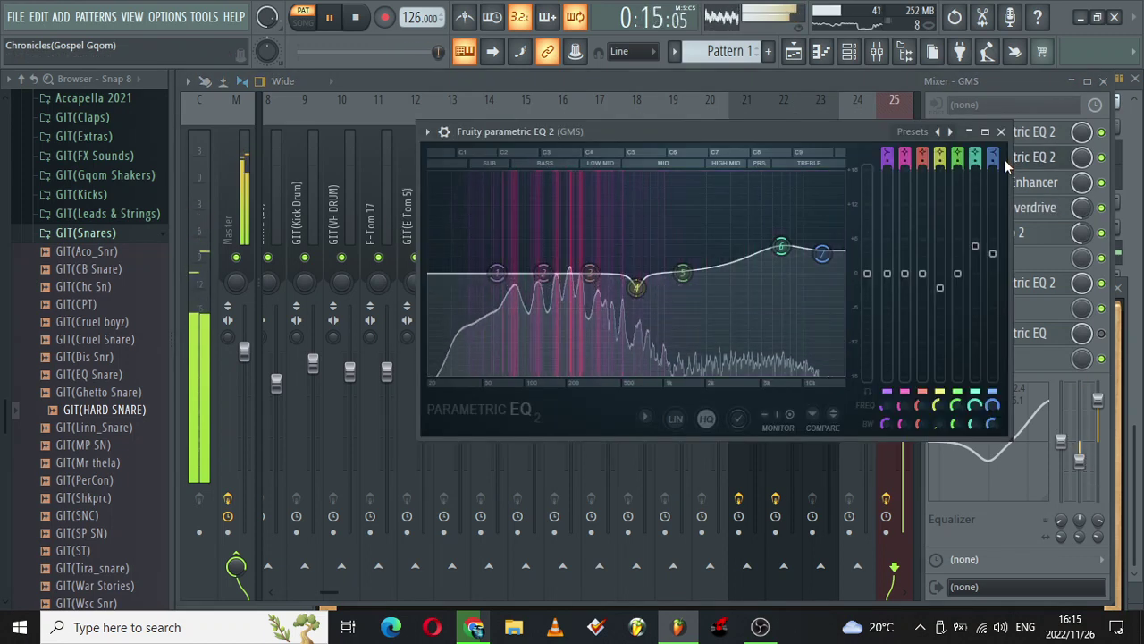
{"action": "left_click", "coordinate": [1006, 159]}
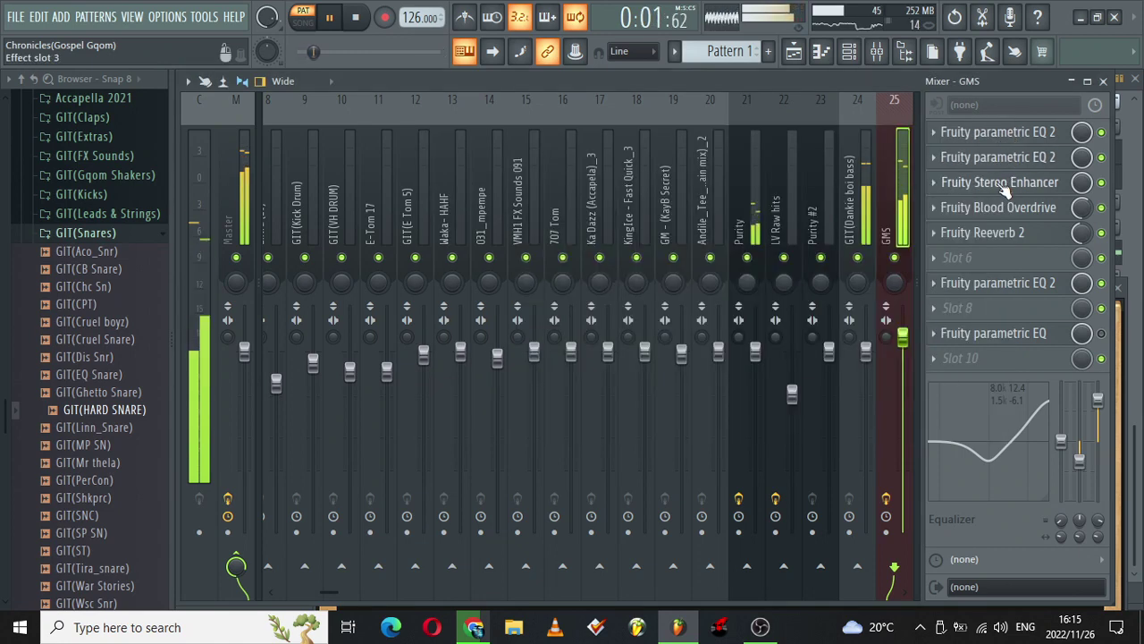
{"action": "left_click", "coordinate": [1005, 185]}
{"action": "left_click", "coordinate": [1004, 185]}
{"action": "left_click", "coordinate": [1003, 207]}
{"action": "left_click", "coordinate": [1003, 207]}
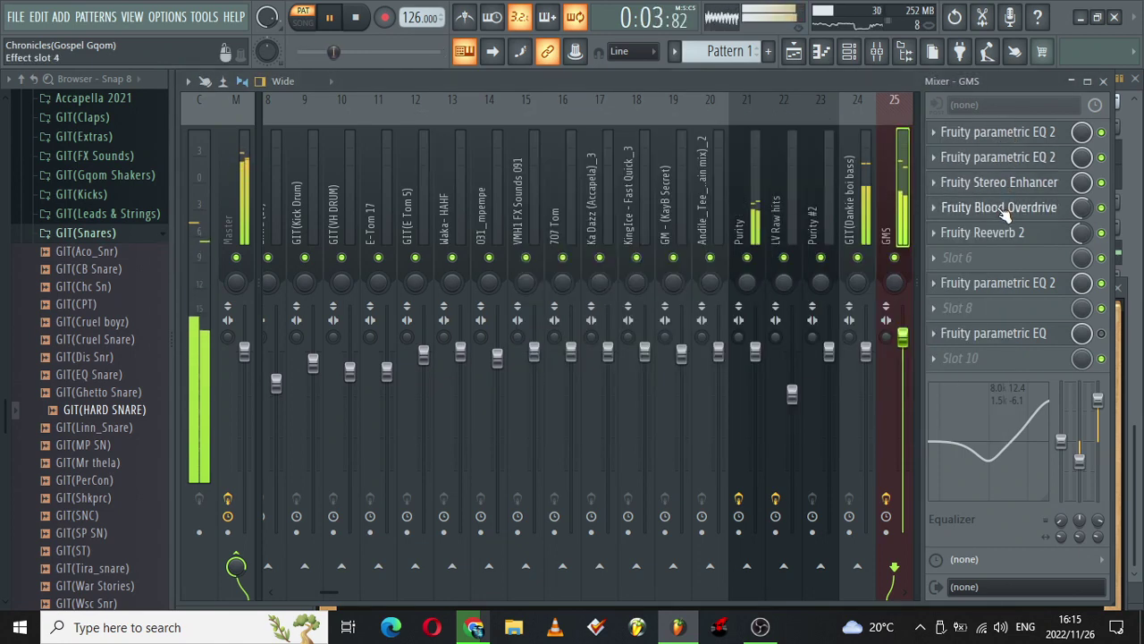
Inspect the GMS track's Fruity Reeverb 2, slot 7 Fruity parametric EQ 2 and slot 9 Fruity parametric EQ, and return to the channel rack
{"action": "left_click", "coordinate": [998, 234]}
{"action": "left_click", "coordinate": [999, 235]}
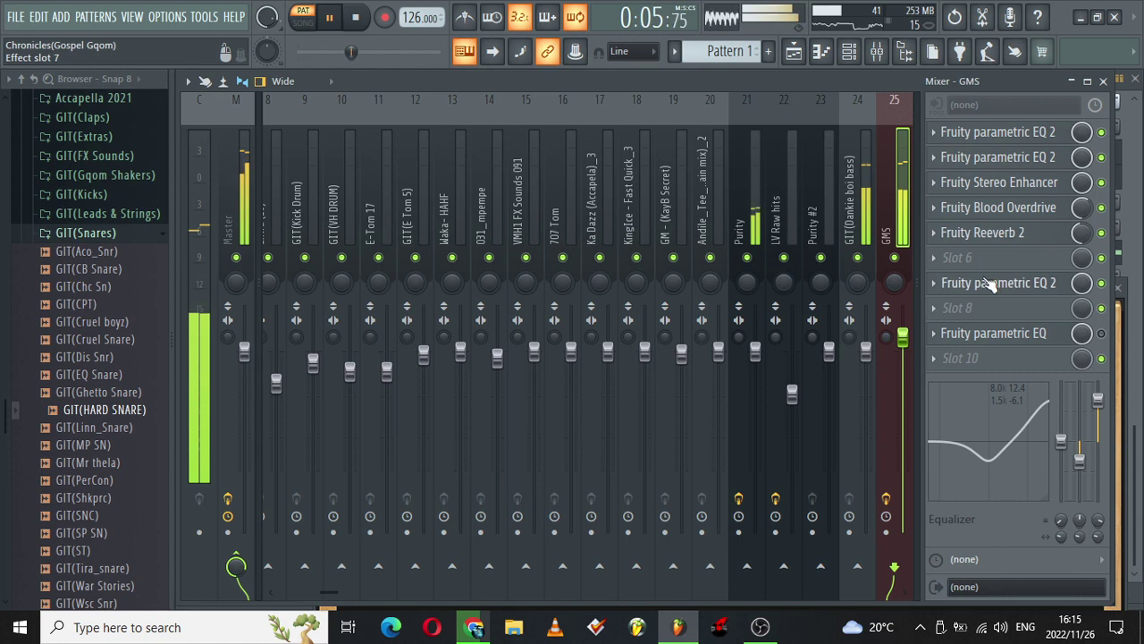
{"action": "left_click", "coordinate": [990, 282]}
{"action": "left_click", "coordinate": [989, 282]}
{"action": "left_click", "coordinate": [983, 333]}
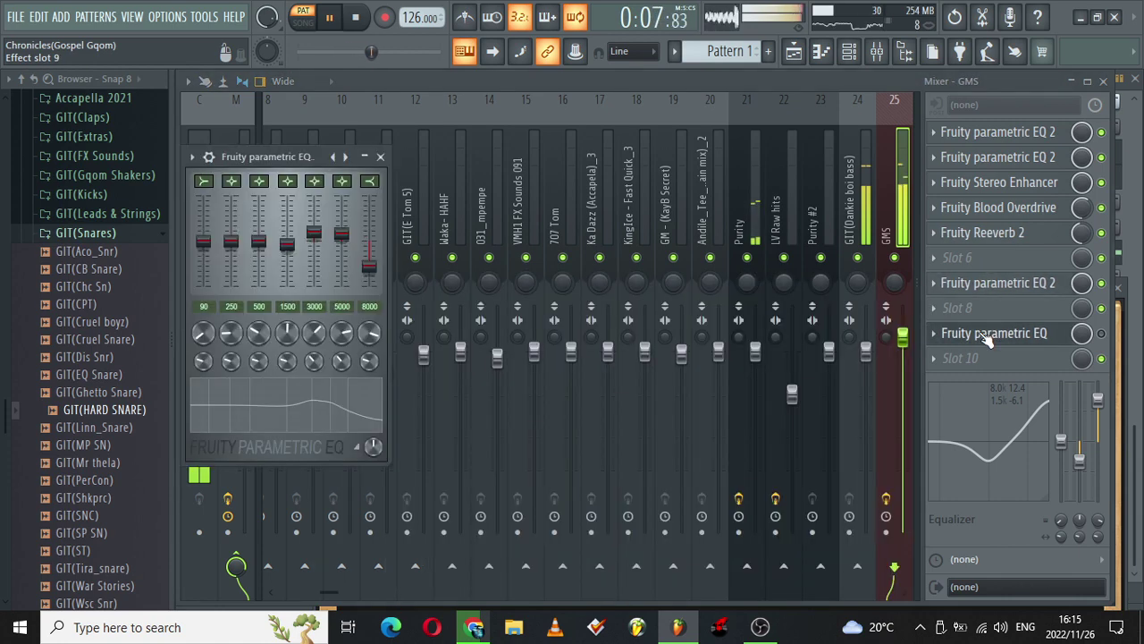
{"action": "left_click", "coordinate": [984, 334]}
{"action": "left_click", "coordinate": [850, 51]}
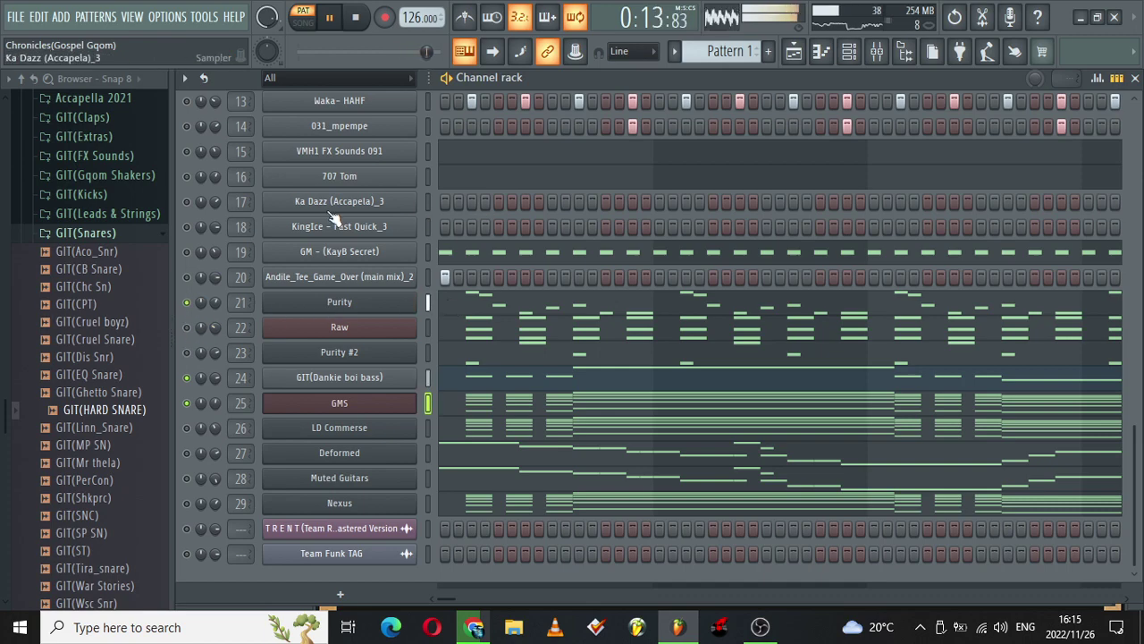
Solo the nlead_a3_2 channel at the start of the channel rack
{"action": "scroll", "coordinate": [1129, 403], "scroll_direction": "up", "scroll_amount": 5}
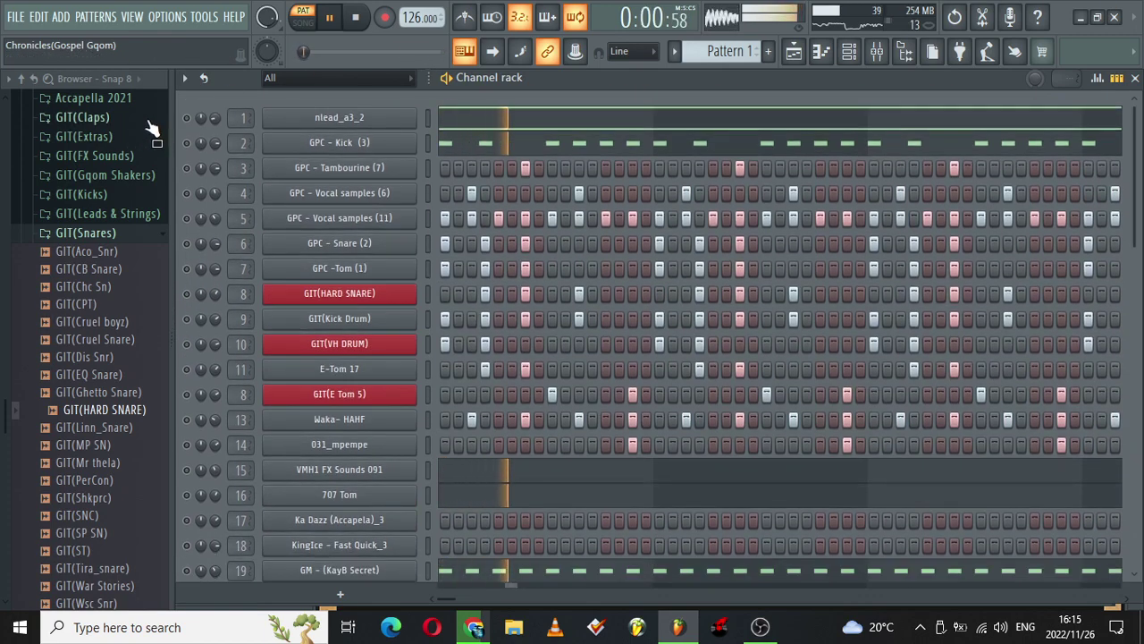
{"action": "right_click", "coordinate": [194, 122]}
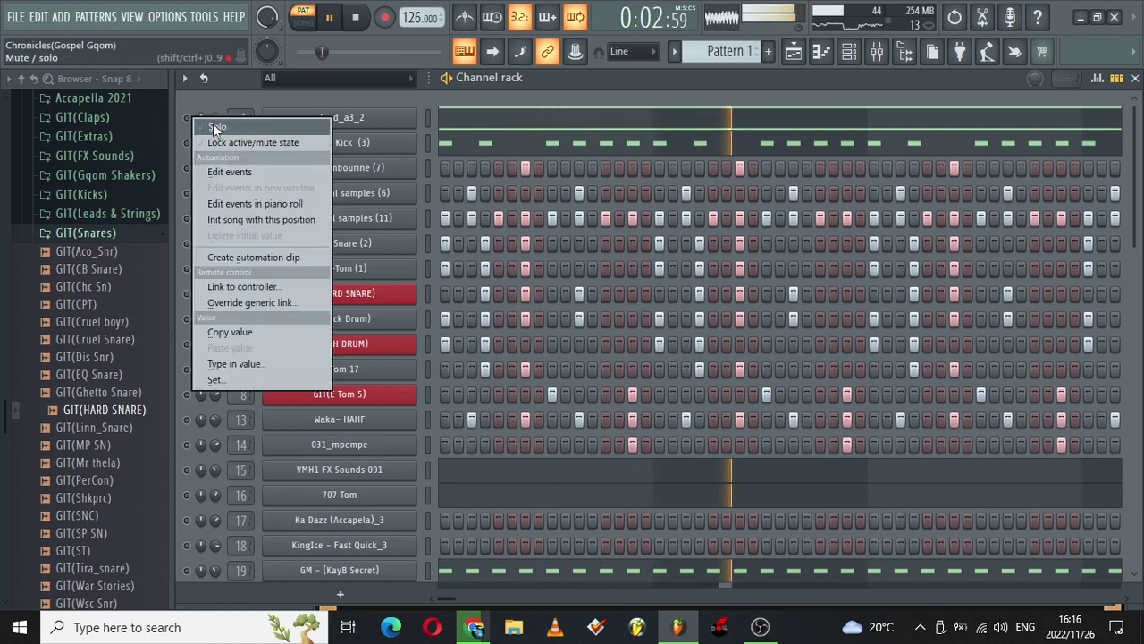
{"action": "left_click", "coordinate": [212, 126]}
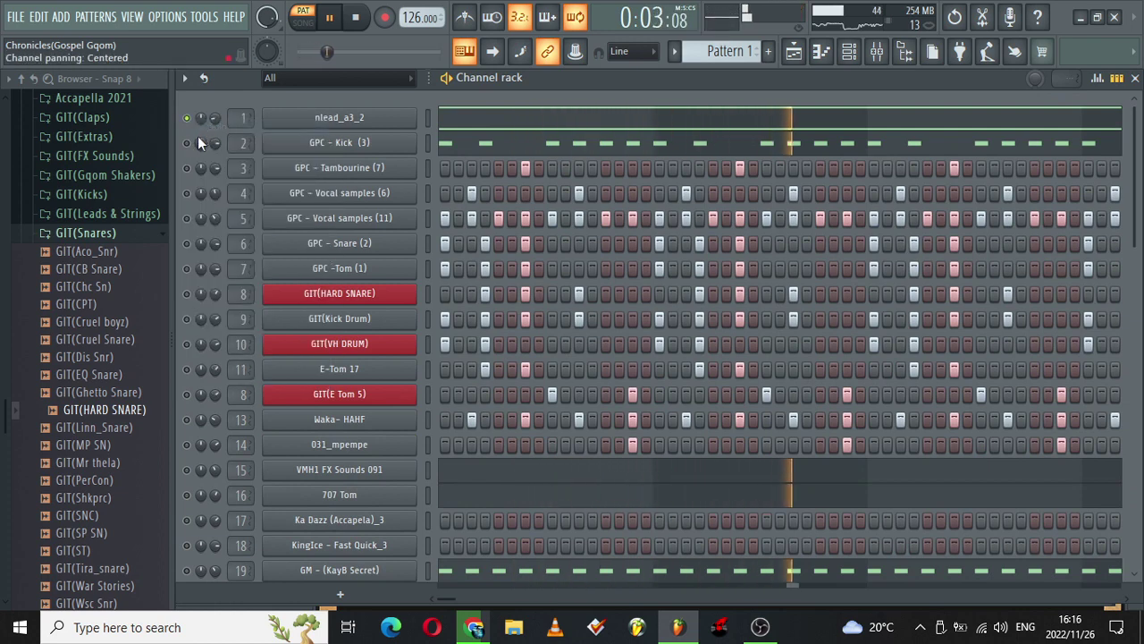
Examine the sustained nlead_a3_2 notes in both octaves of the piano roll and return to the channel rack
{"action": "left_click", "coordinate": [541, 119]}
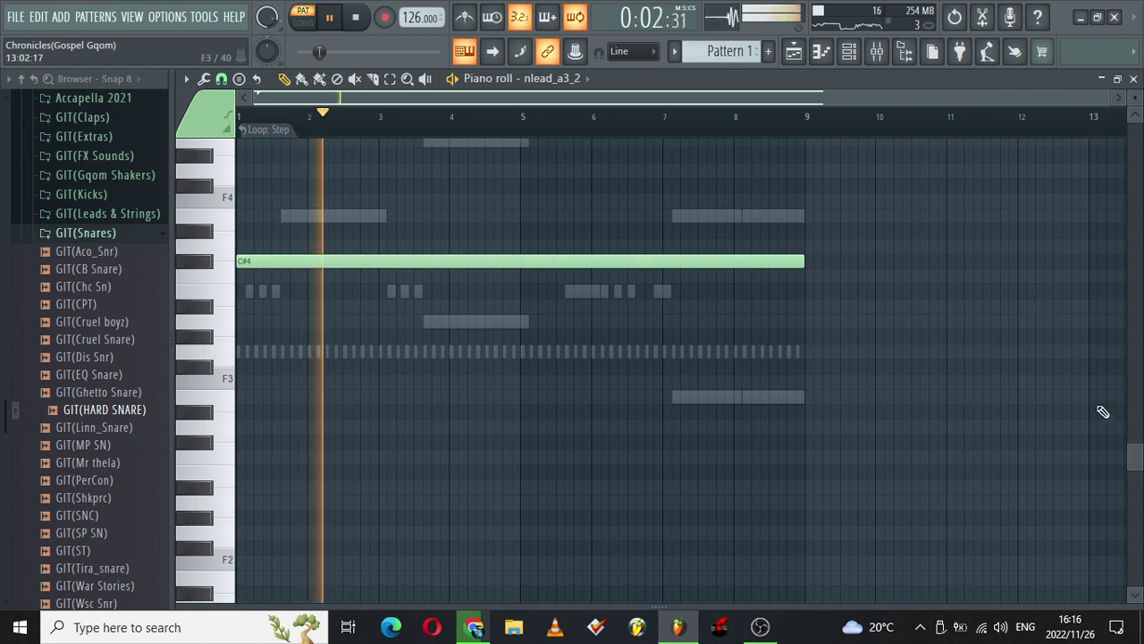
{"action": "scroll", "coordinate": [1134, 399], "scroll_direction": "up", "scroll_amount": 2}
{"action": "scroll", "coordinate": [1133, 394], "scroll_direction": "up", "scroll_amount": 5}
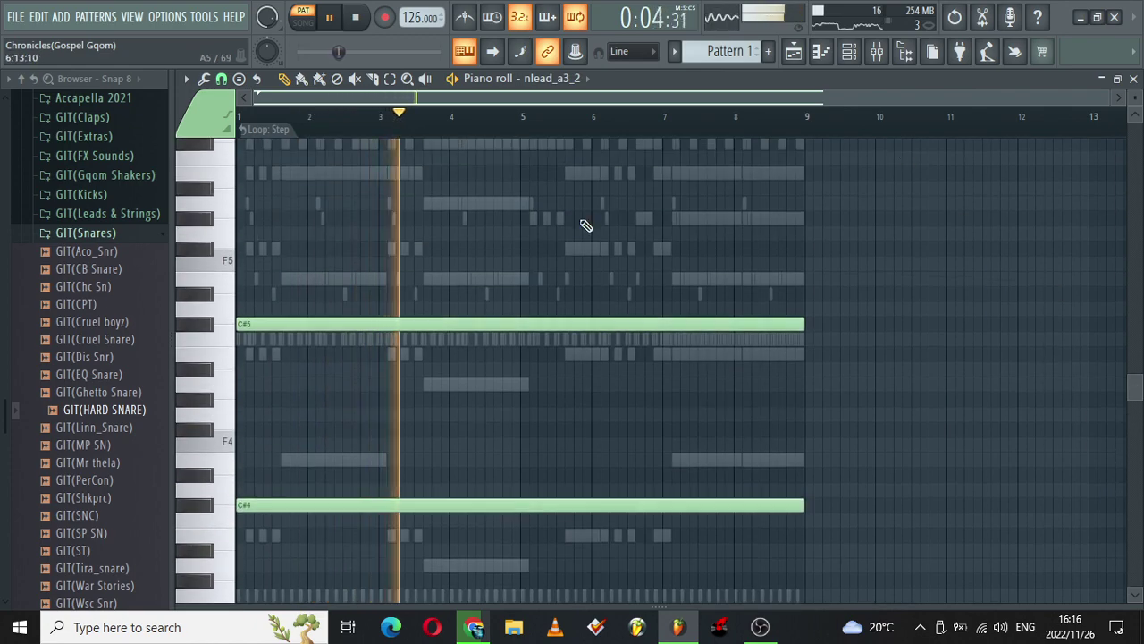
{"action": "left_click", "coordinate": [875, 51]}
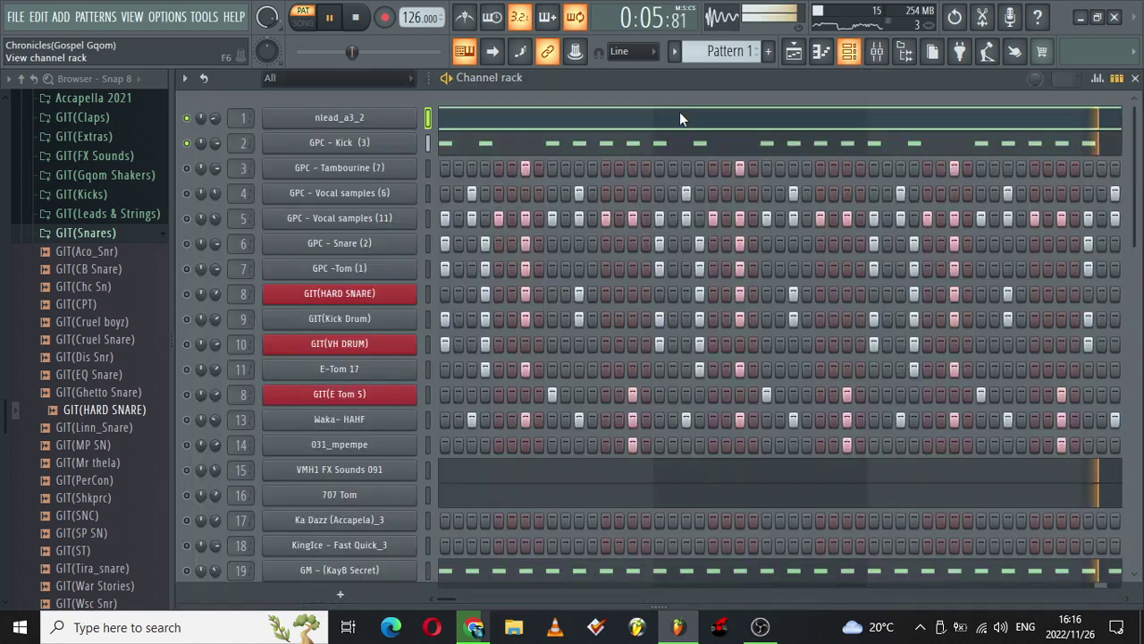
Zoom the piano roll to the first bars of GPC - Kick (3) and select the first bar's kick notes
{"action": "left_click", "coordinate": [469, 145]}
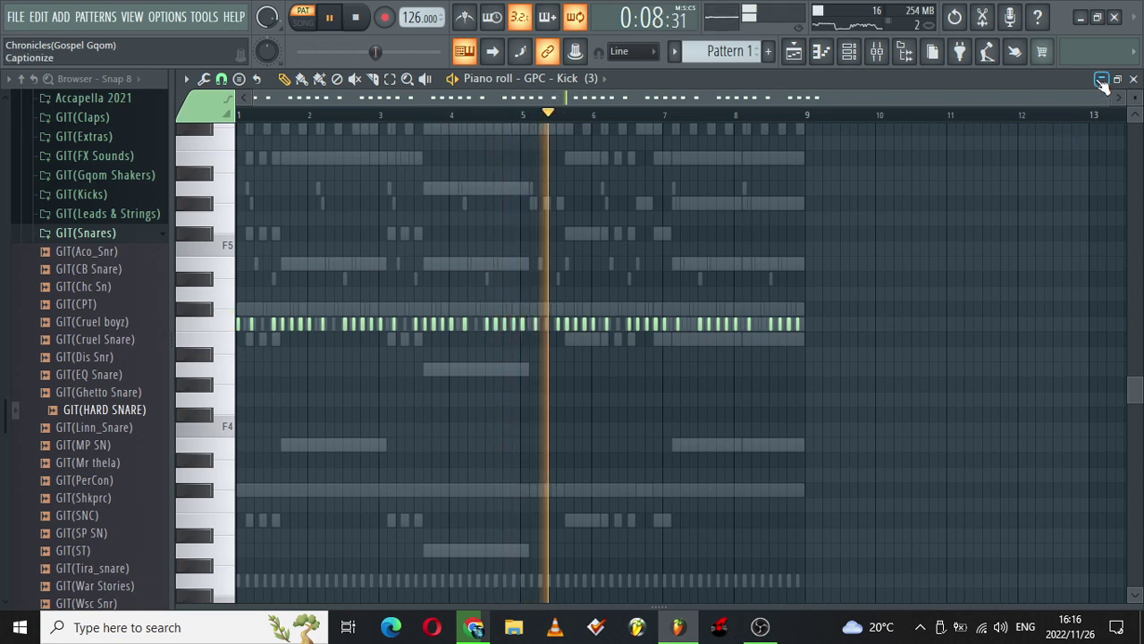
{"action": "left_click_drag", "start_coordinate": [1108, 96], "coordinate": [436, 92]}
{"action": "left_click_drag", "start_coordinate": [569, 272], "coordinate": [207, 385]}
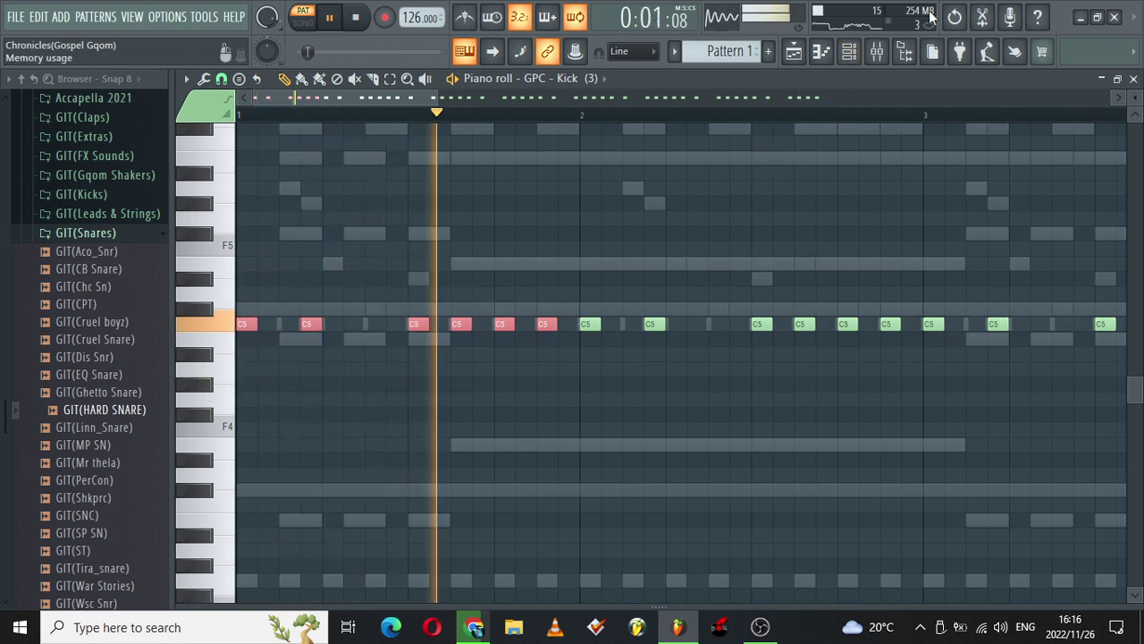
{"action": "left_click", "coordinate": [851, 53]}
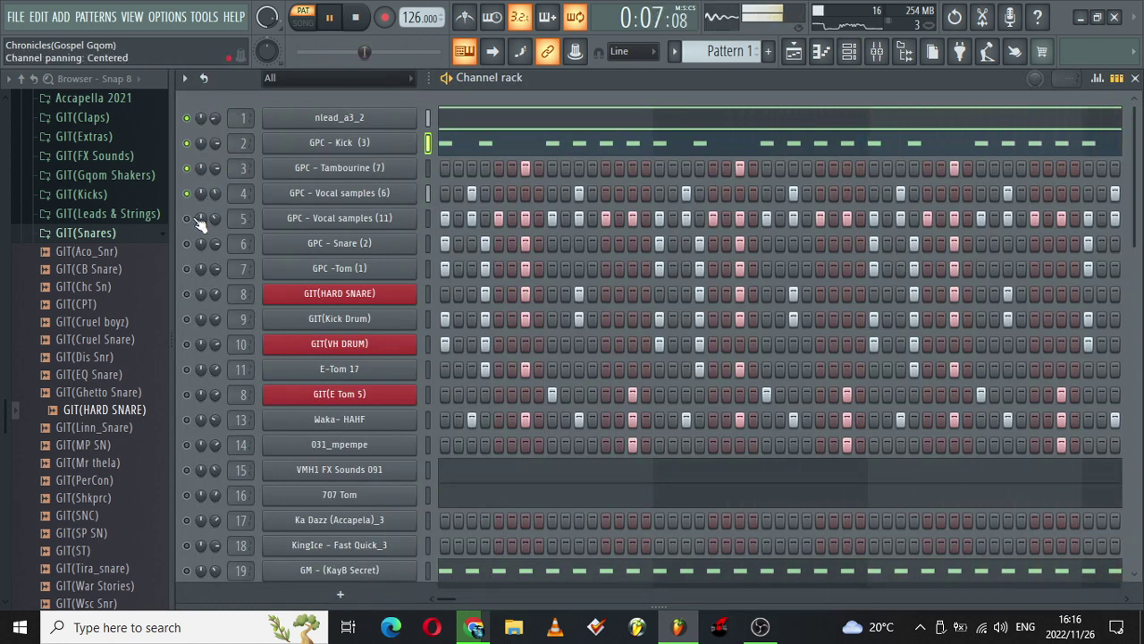
Inspect the GPC - Vocal samples (11) sampler settings, including its arpeggiator and echo delay options, and return to the channel rack
{"action": "left_click", "coordinate": [354, 219]}
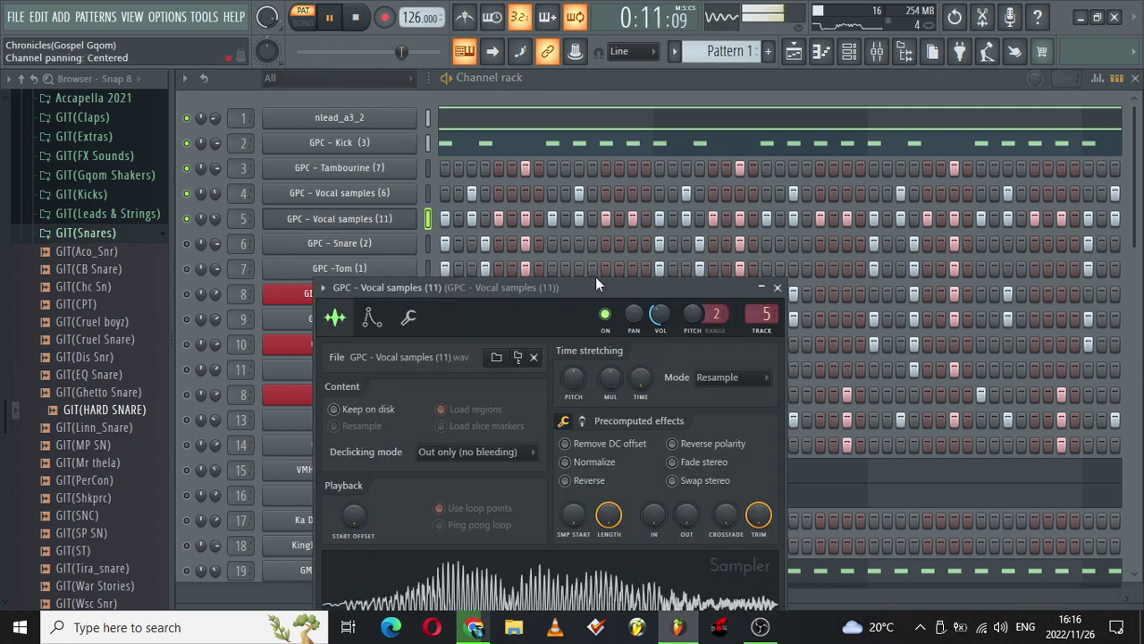
{"action": "left_click_drag", "start_coordinate": [595, 278], "coordinate": [597, 206]}
{"action": "left_click", "coordinate": [410, 246]}
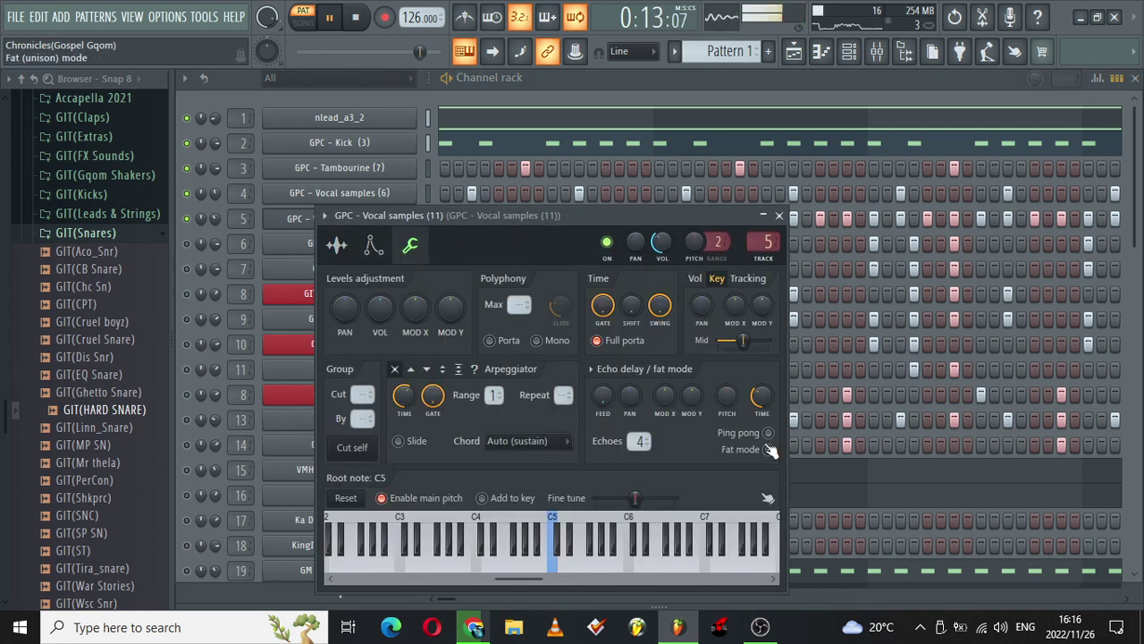
{"action": "left_click", "coordinate": [876, 55]}
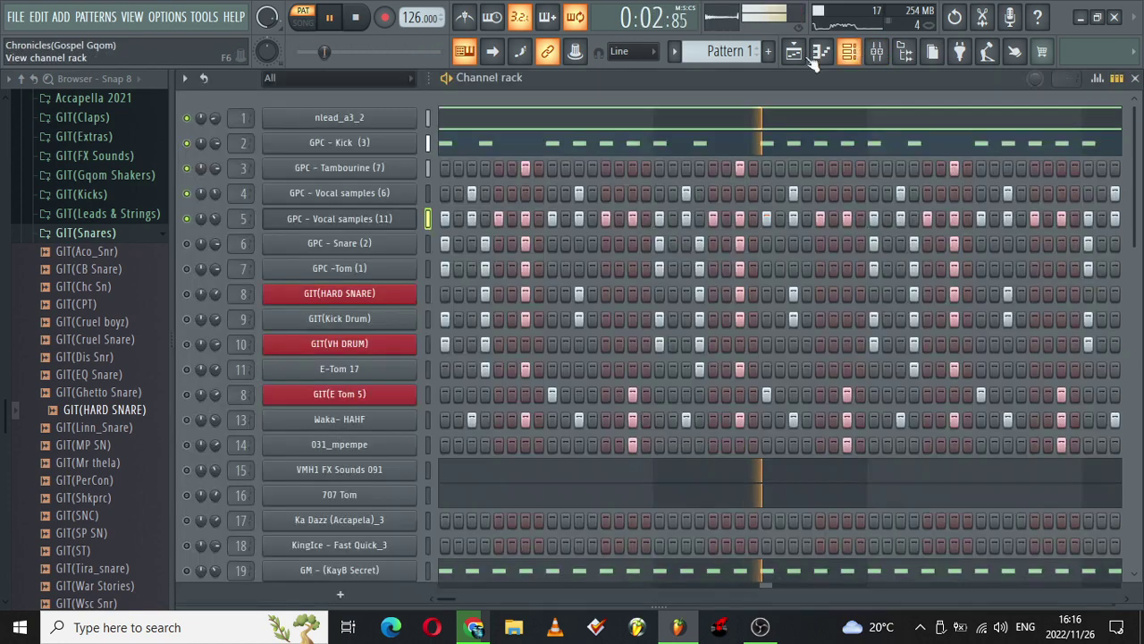
{"action": "left_click", "coordinate": [849, 51]}
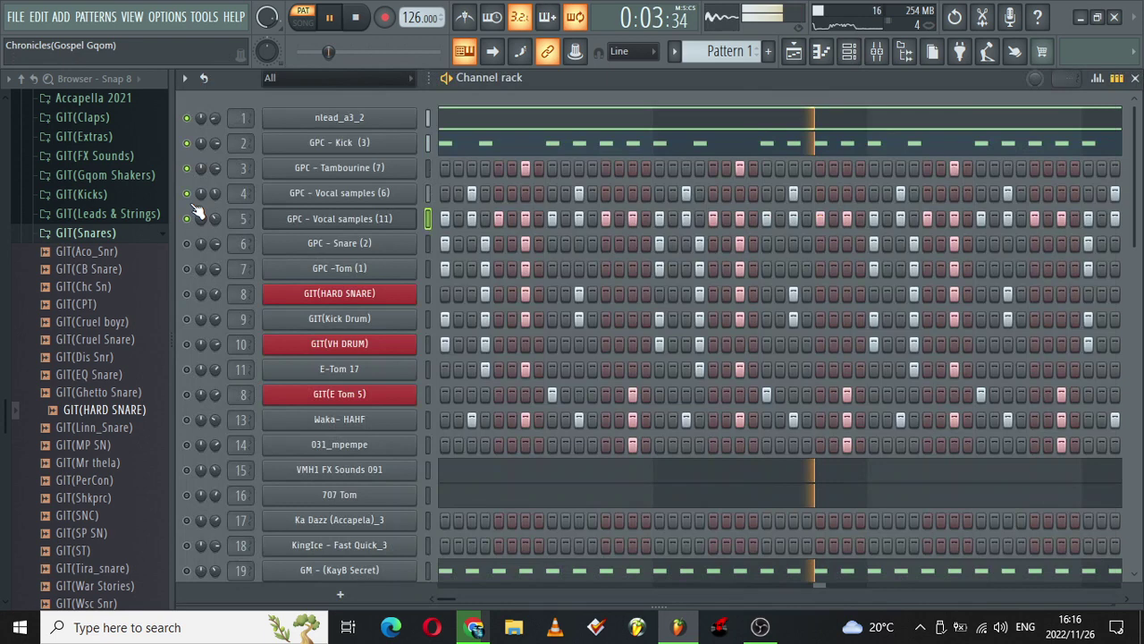
Mute the nlead_a3_2, GPC - Kick (3), GPC - Tambourine (7) and GPC - Vocal samples (6) channels
{"action": "left_click", "coordinate": [188, 168]}
{"action": "left_click", "coordinate": [188, 143]}
{"action": "left_click", "coordinate": [188, 118]}
{"action": "left_click", "coordinate": [188, 193]}
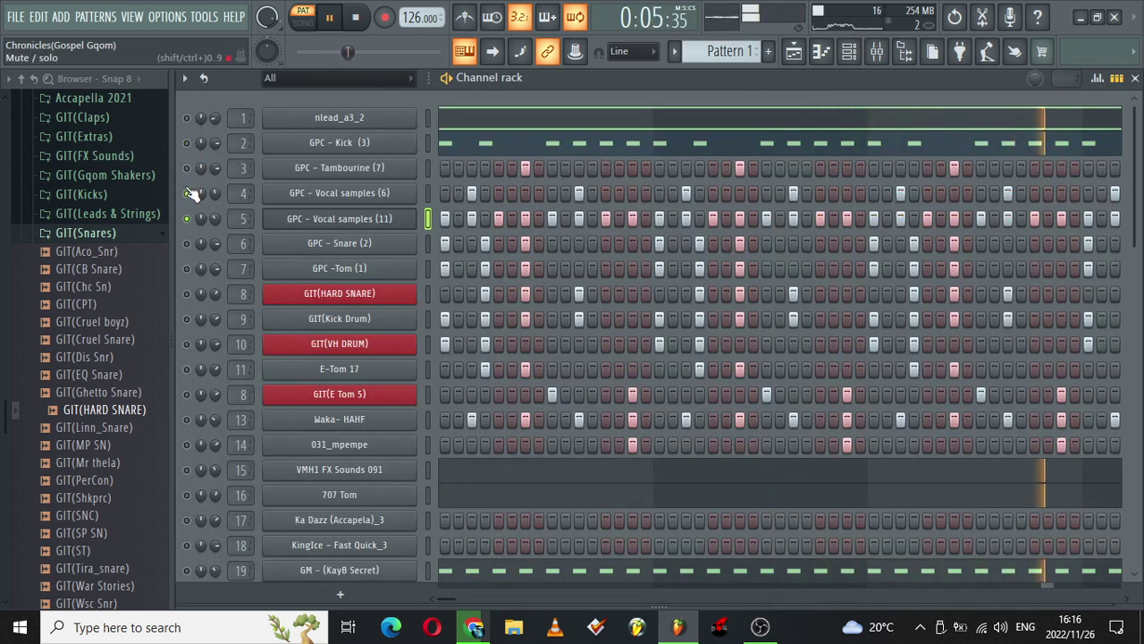
Examine the GPC - Vocal samples (11) notes in the piano roll with the velocity lane enlarged, and close the piano roll
{"action": "left_click", "coordinate": [326, 218]}
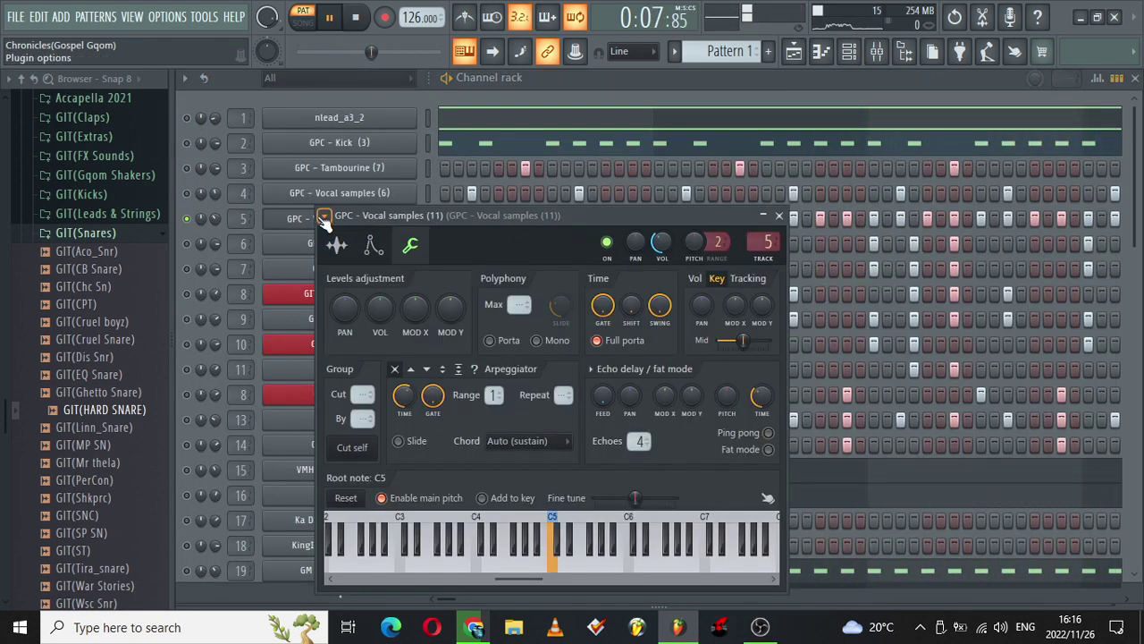
{"action": "left_click", "coordinate": [779, 215]}
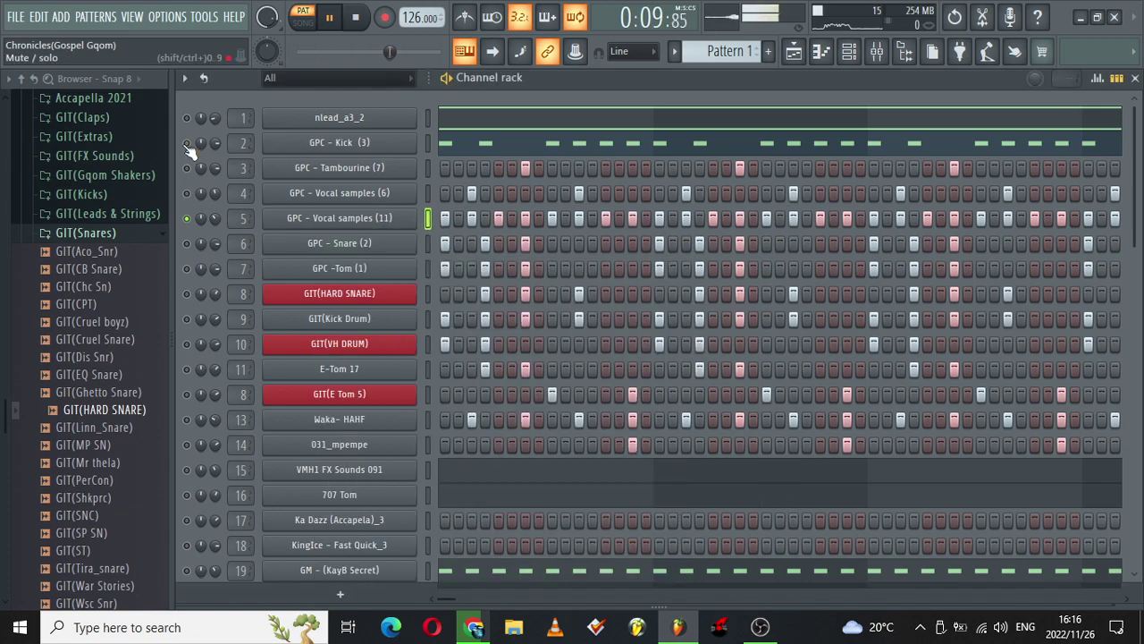
{"action": "right_click", "coordinate": [346, 217]}
{"action": "left_click", "coordinate": [467, 215]}
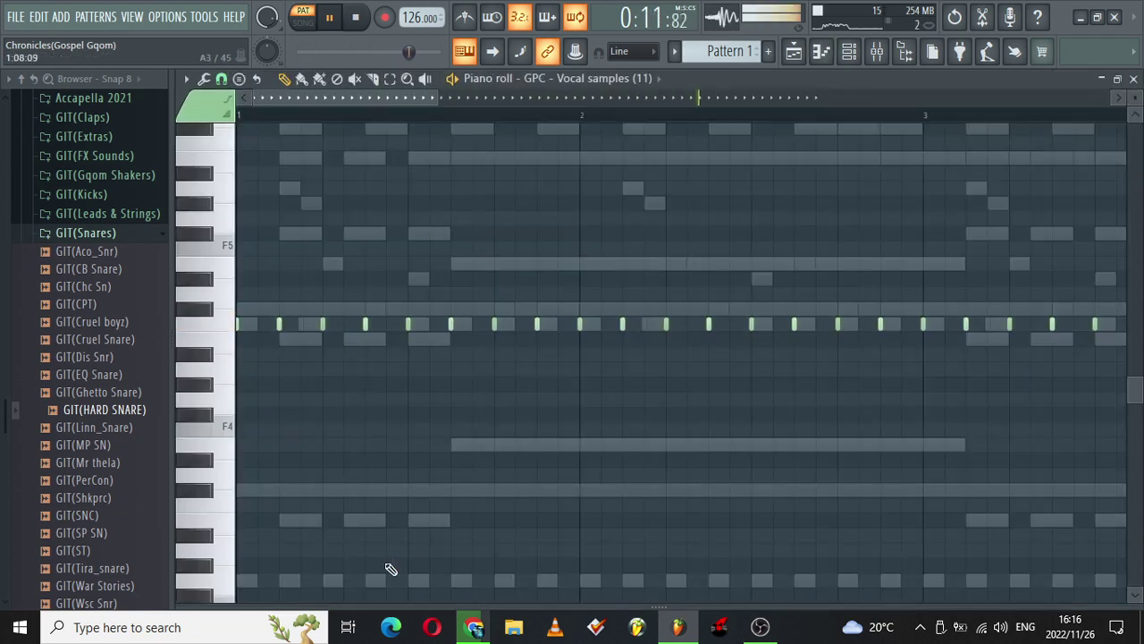
{"action": "left_click_drag", "start_coordinate": [358, 603], "coordinate": [400, 371]}
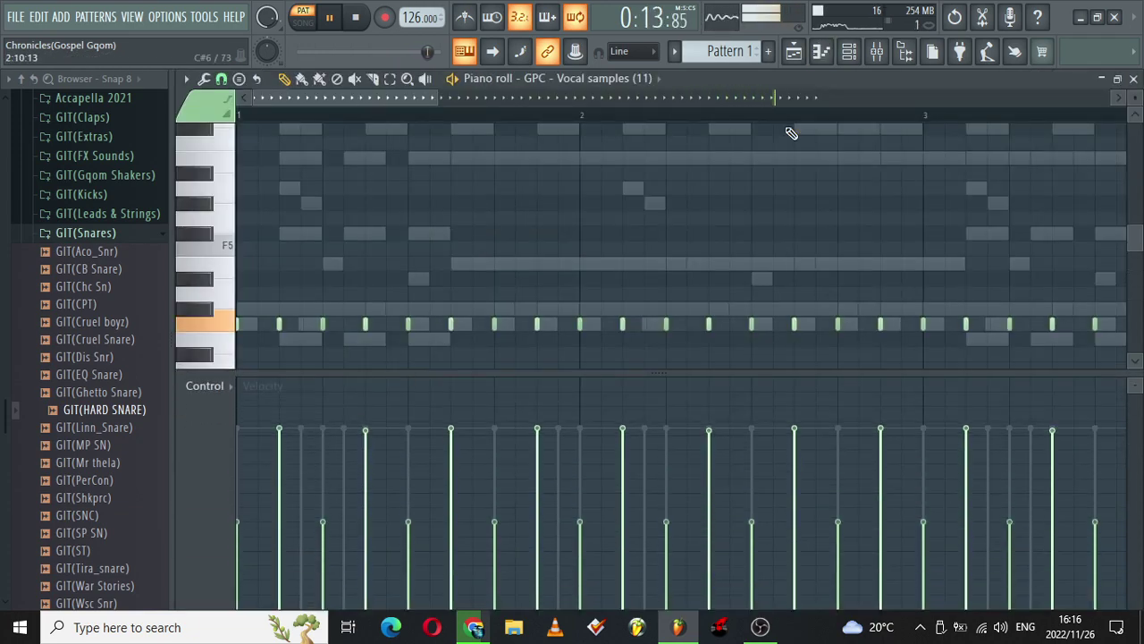
{"action": "left_click", "coordinate": [1133, 78]}
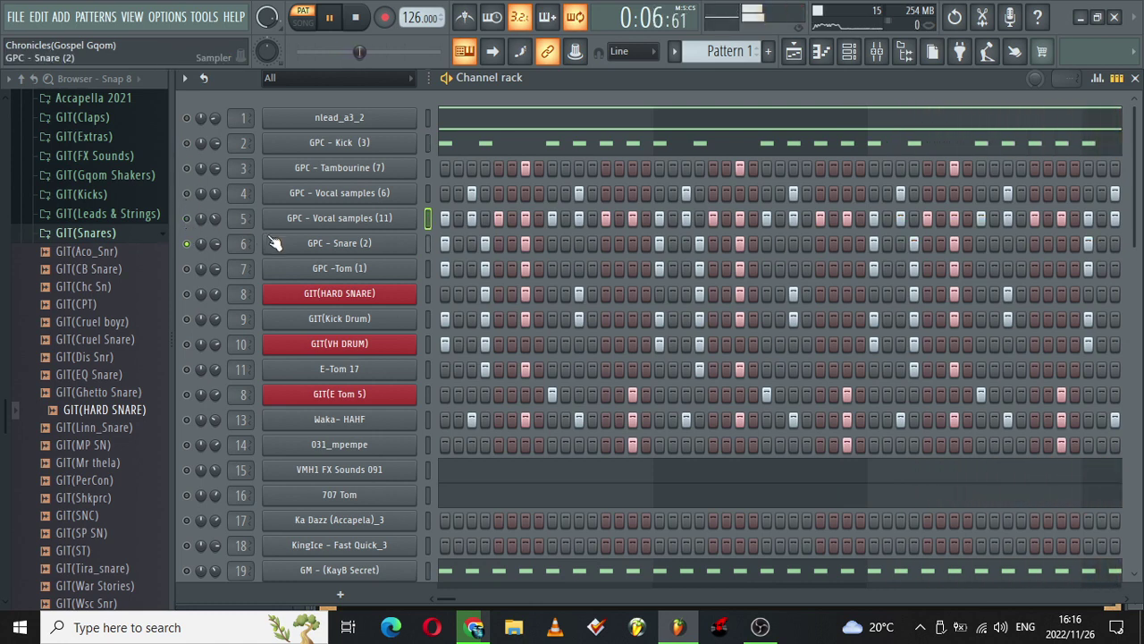
Unmute the GPC - Kick (3) channel
{"action": "left_click", "coordinate": [186, 143]}
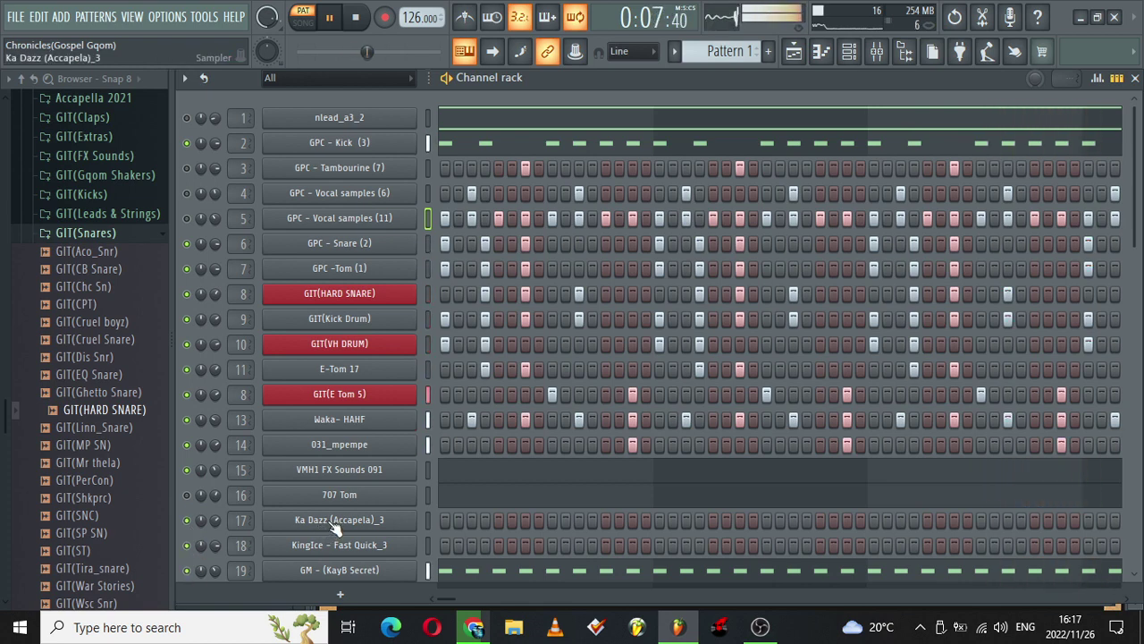
Examine the GM - (KayB Secret) notes in the piano roll with the velocity lane collapsed, and view the VMH1 FX Sounds 091 sampler settings
{"action": "left_click", "coordinate": [541, 576]}
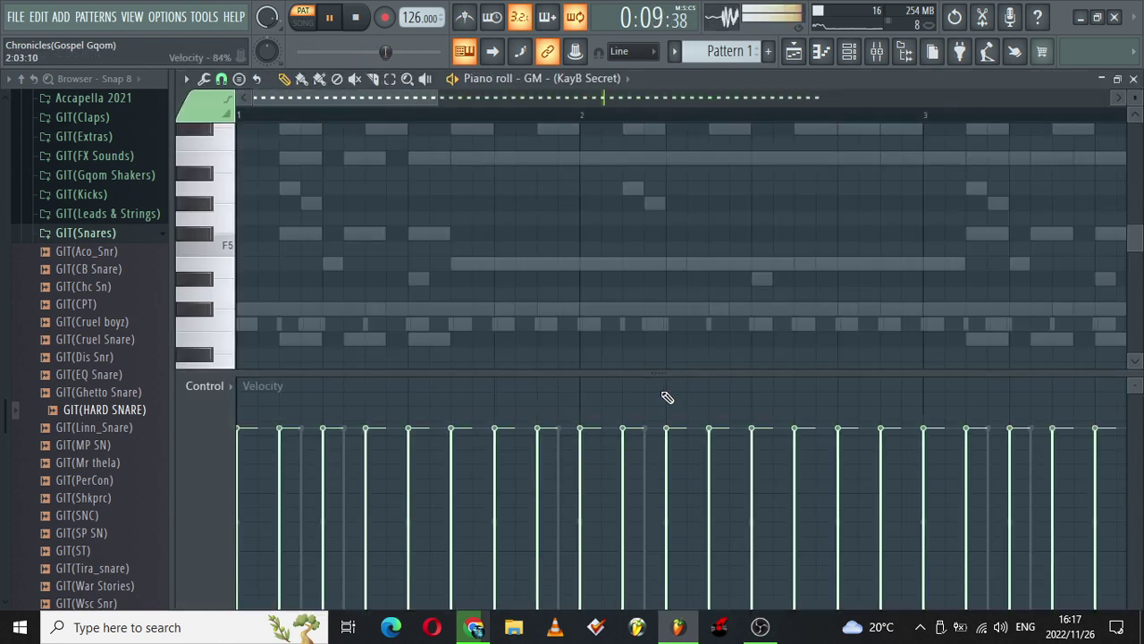
{"action": "left_click_drag", "start_coordinate": [652, 372], "coordinate": [670, 609]}
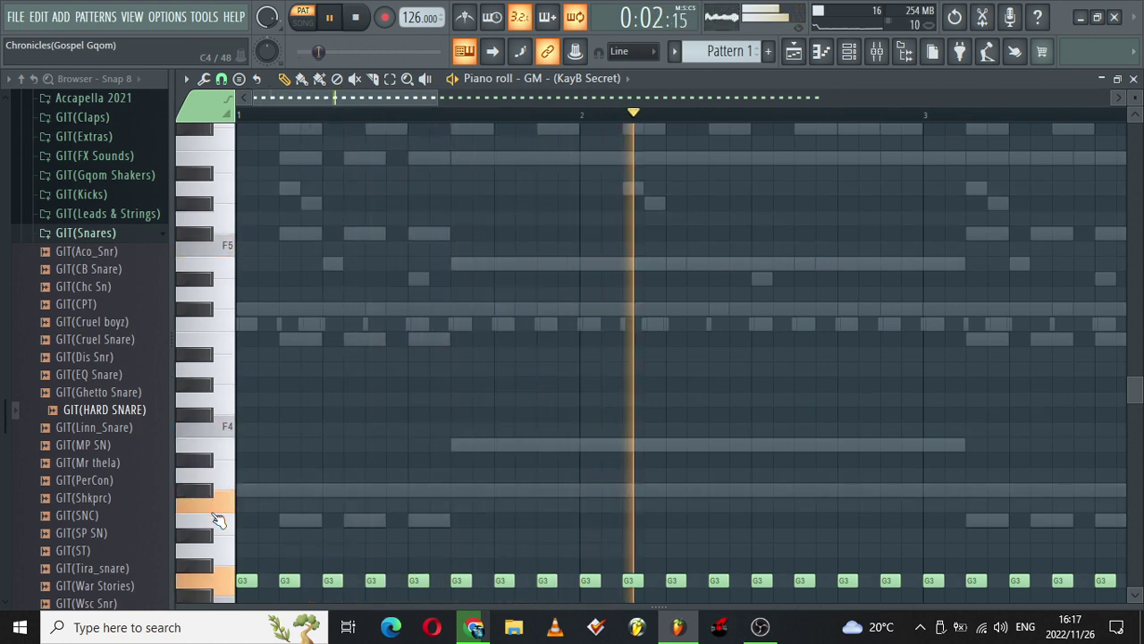
{"action": "left_click", "coordinate": [865, 51]}
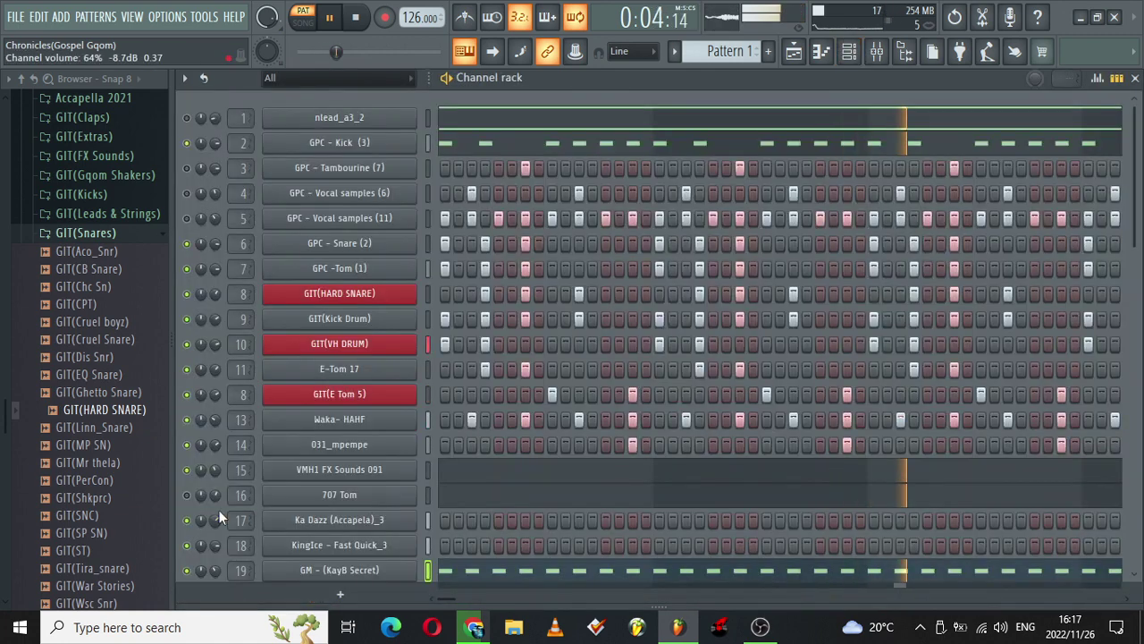
{"action": "left_click", "coordinate": [375, 472]}
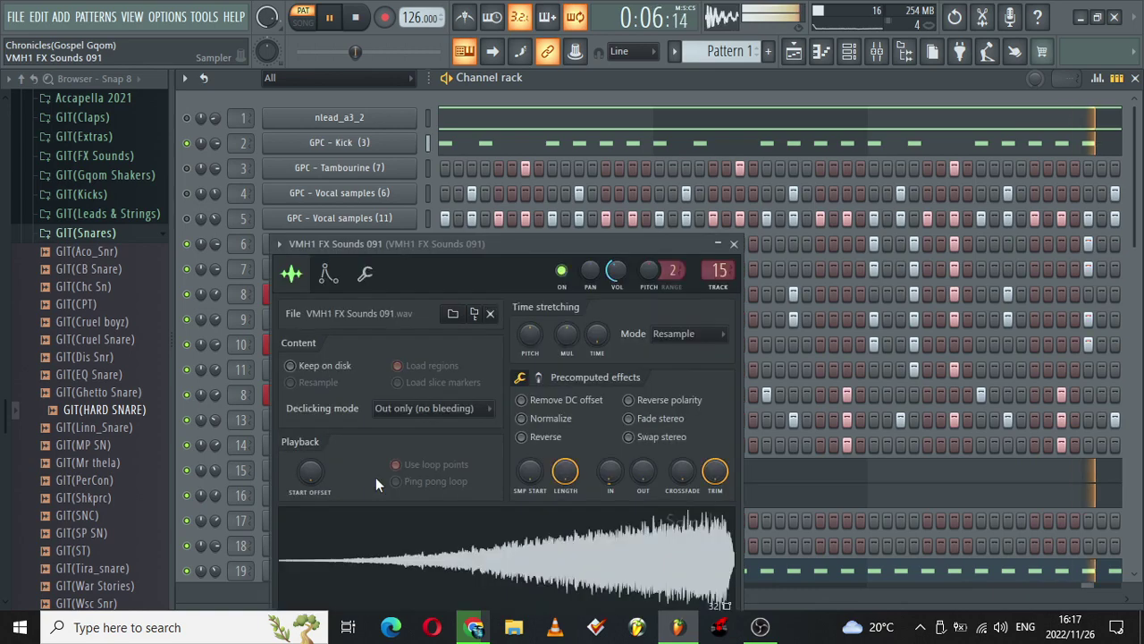
{"action": "left_click", "coordinate": [734, 243]}
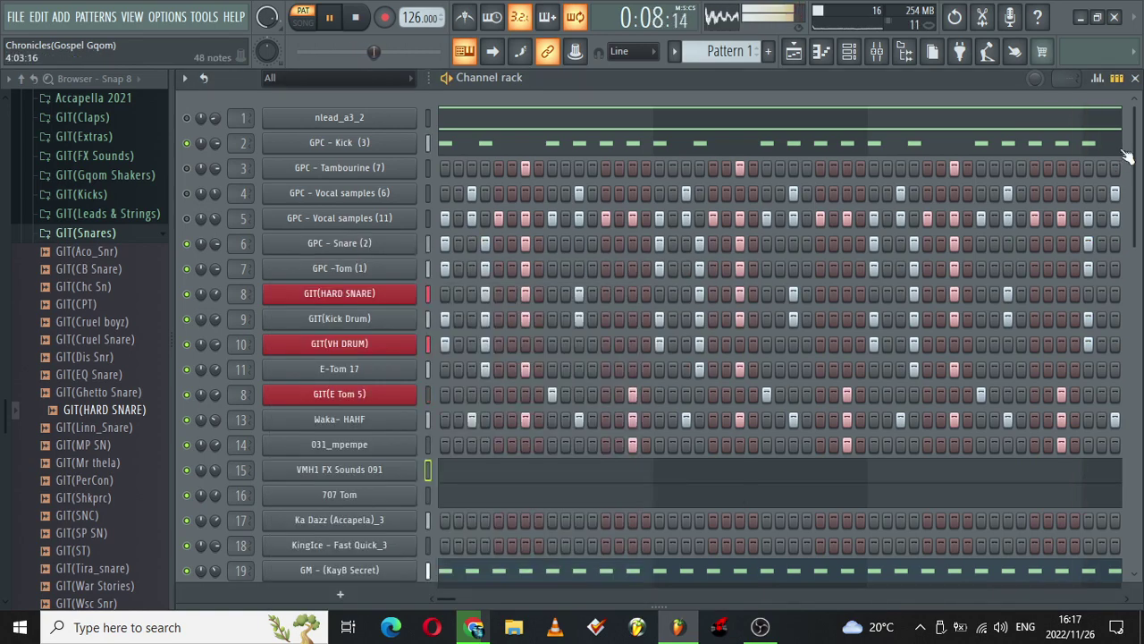
Solo the first Purity channel, number 21, in the channel rack
{"action": "left_click_drag", "start_coordinate": [1129, 152], "coordinate": [1128, 376]}
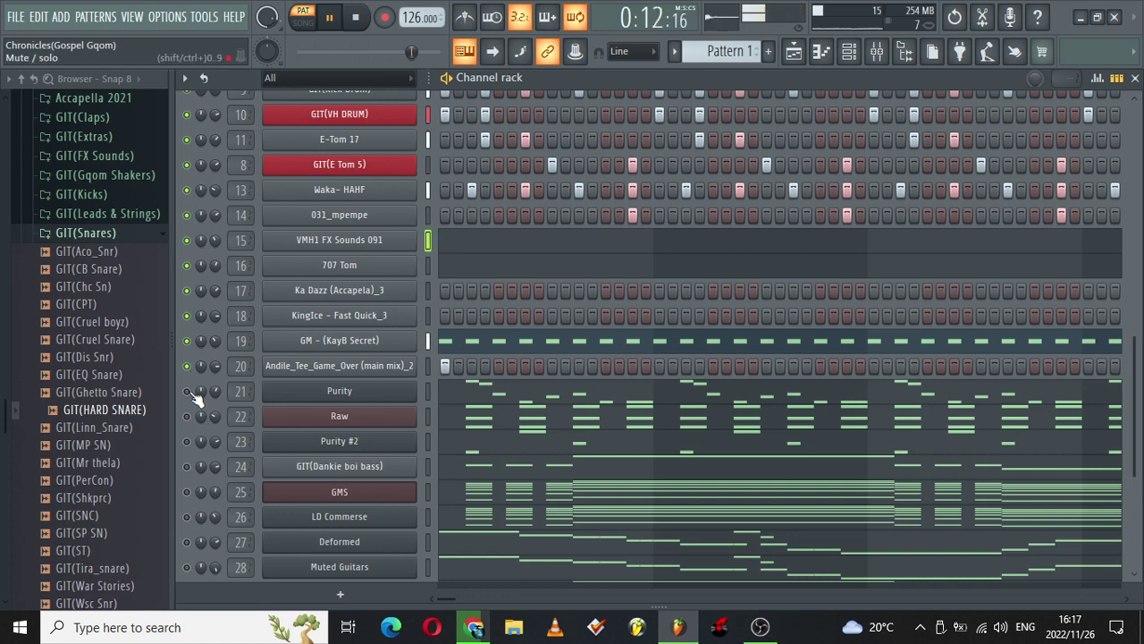
{"action": "right_click", "coordinate": [189, 392]}
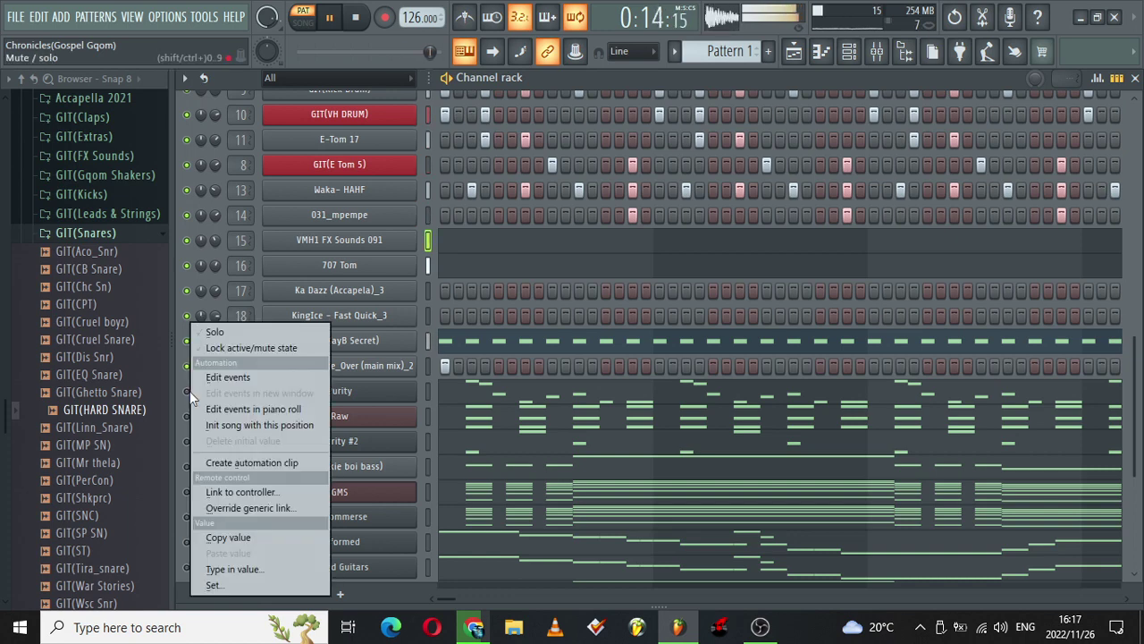
{"action": "left_click", "coordinate": [225, 328]}
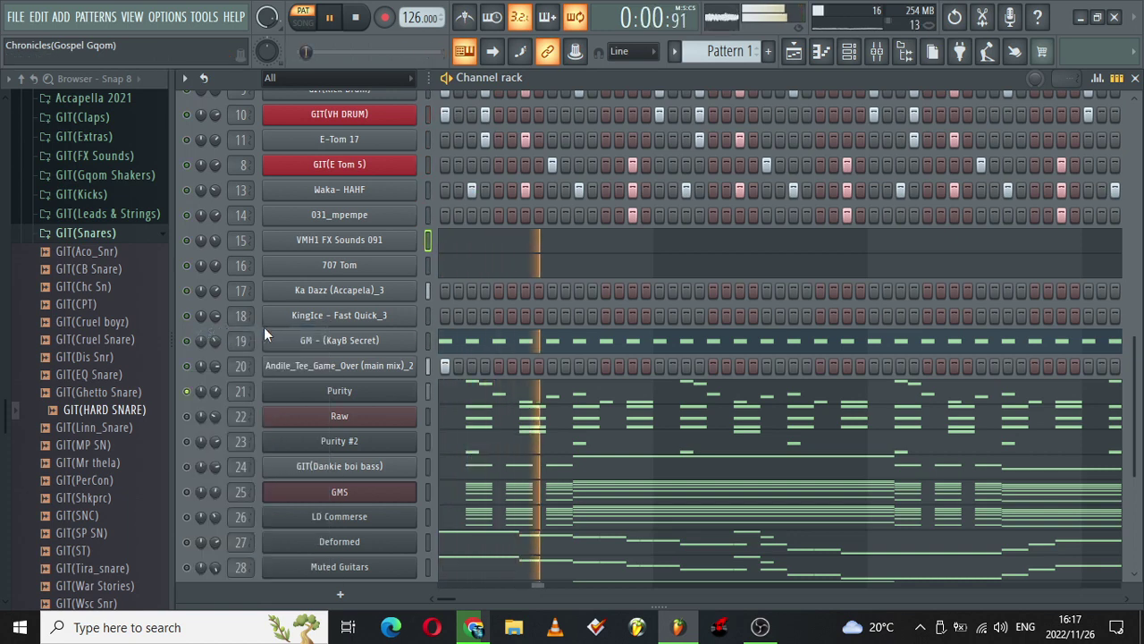
Inspect the soloed Purity channel's instrument preset and its melody notes in the piano roll, and return to the channel rack
{"action": "left_click", "coordinate": [377, 391]}
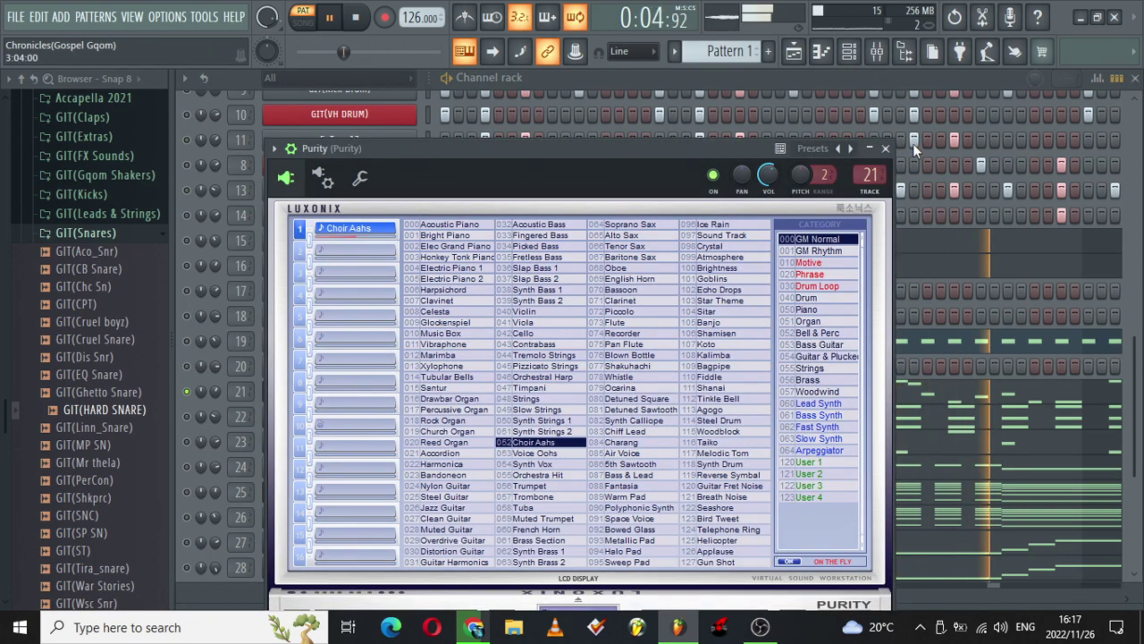
{"action": "left_click", "coordinate": [885, 149]}
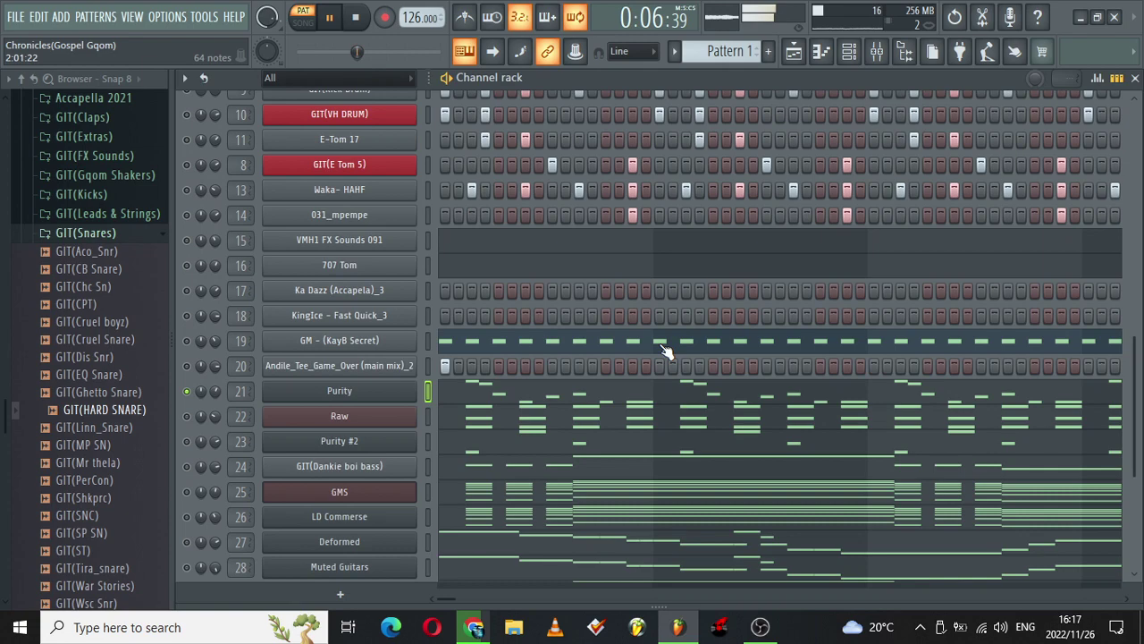
{"action": "left_click", "coordinate": [614, 399]}
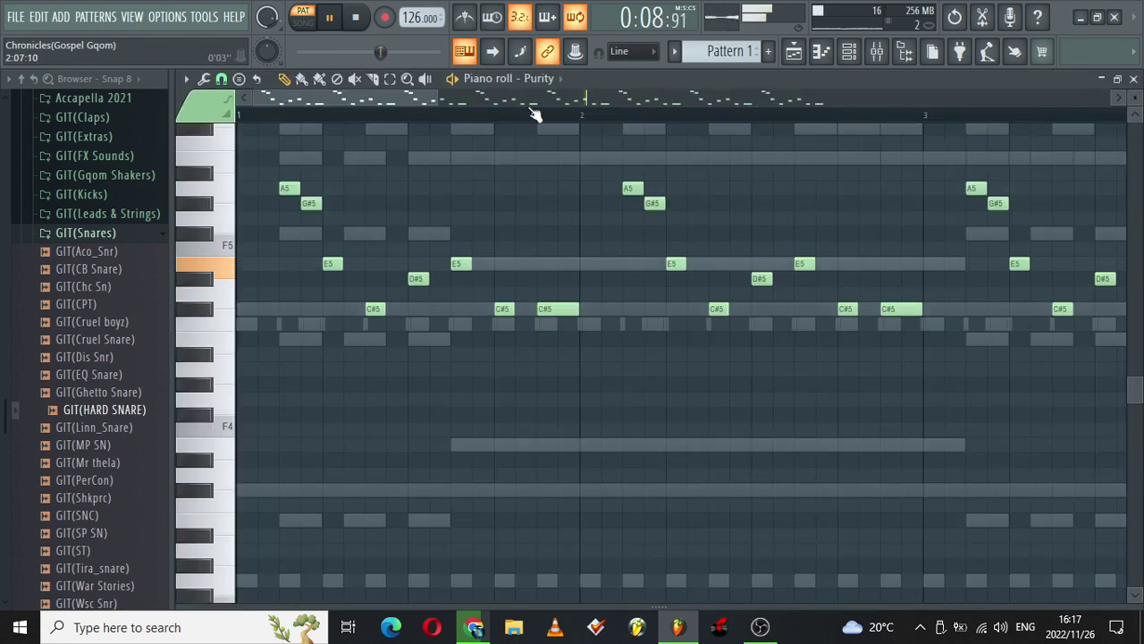
{"action": "left_click", "coordinate": [850, 54]}
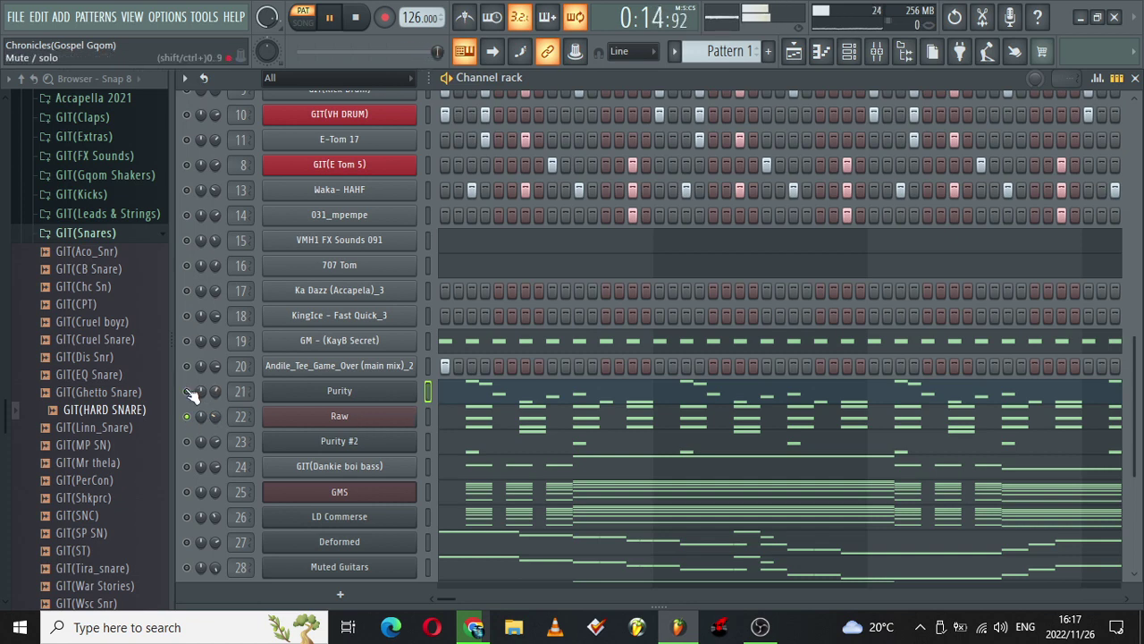
Inspect the Raw channel's Nexus preset and its mixer effects, Fruity Stereo Enhancer, Stereo Shaper and Parametric EQ 2, and return to the channel rack
{"action": "left_click", "coordinate": [377, 417]}
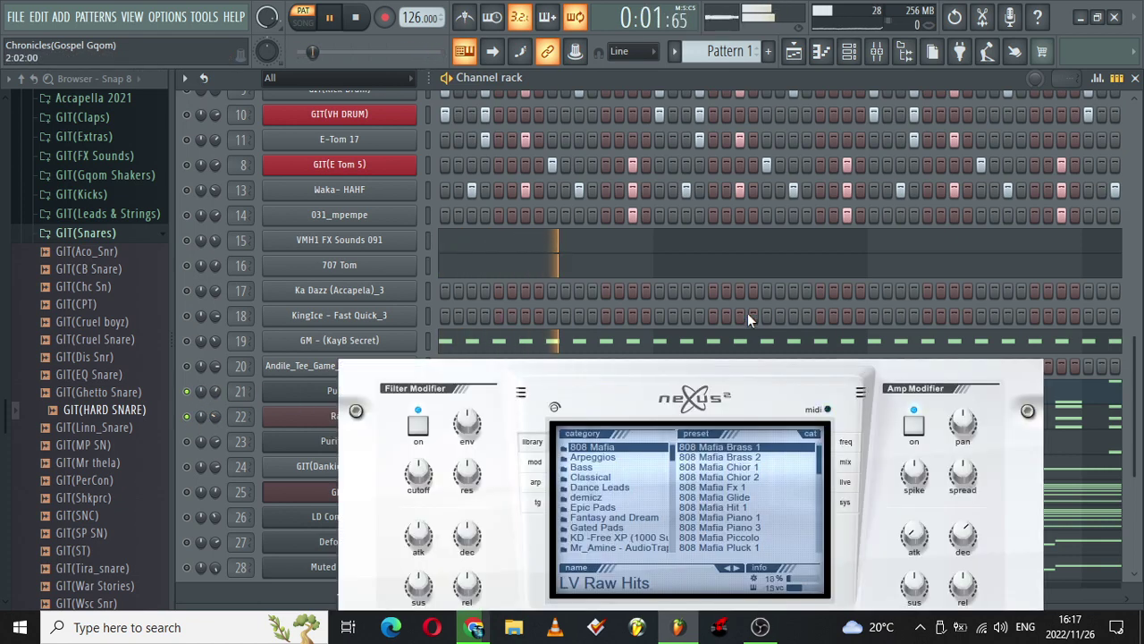
{"action": "left_click", "coordinate": [876, 53]}
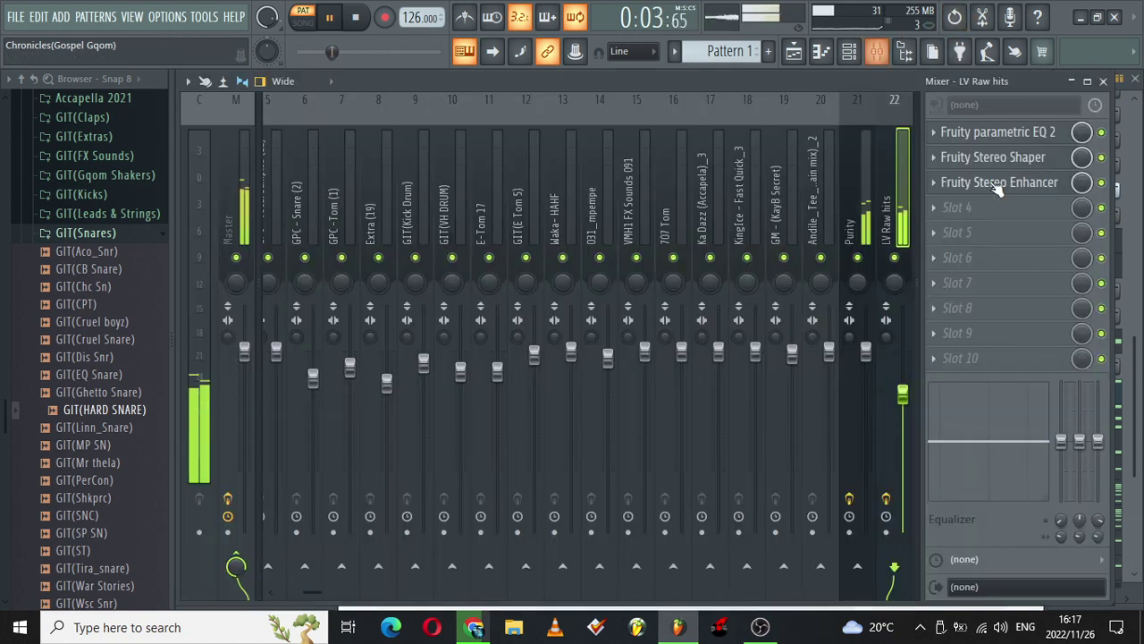
{"action": "left_click", "coordinate": [995, 184]}
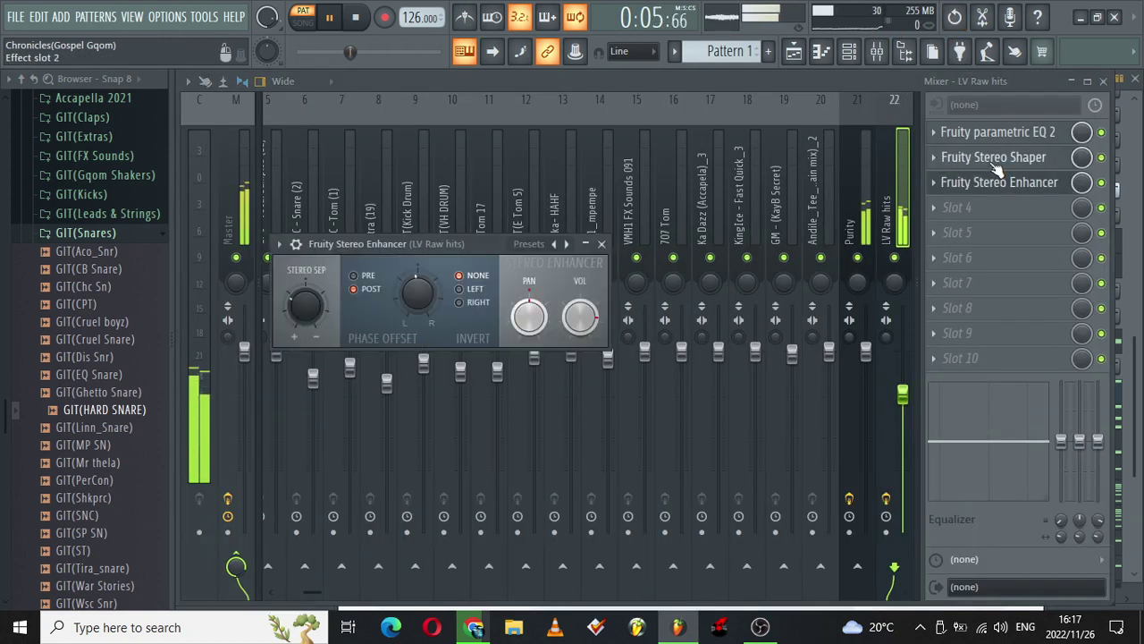
{"action": "left_click", "coordinate": [995, 161]}
{"action": "left_click", "coordinate": [994, 157]}
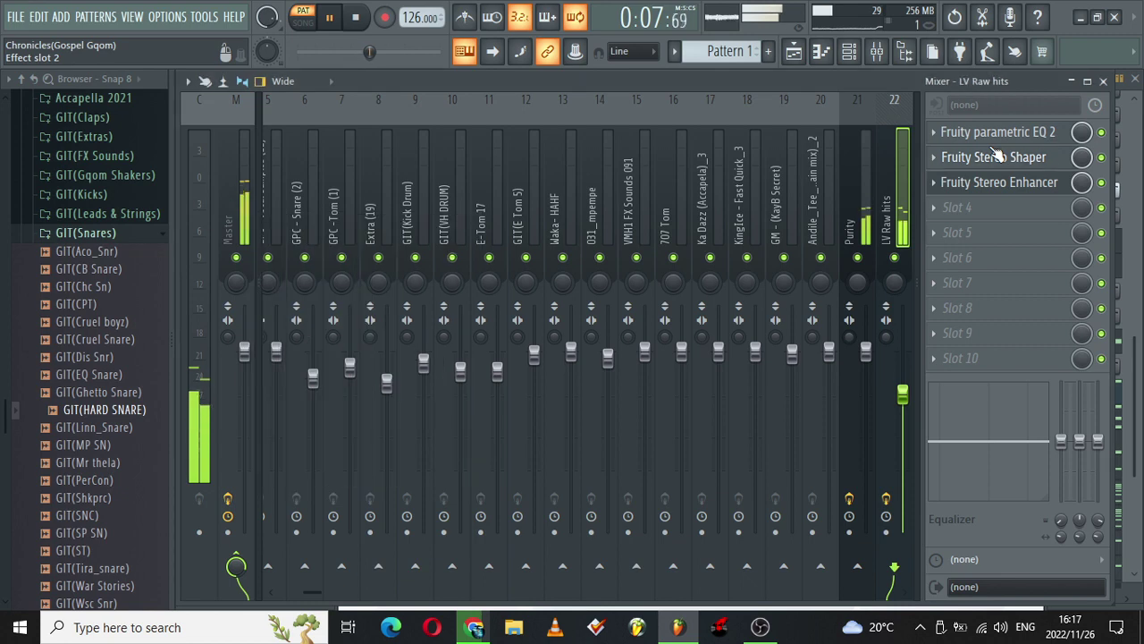
{"action": "left_click", "coordinate": [995, 134]}
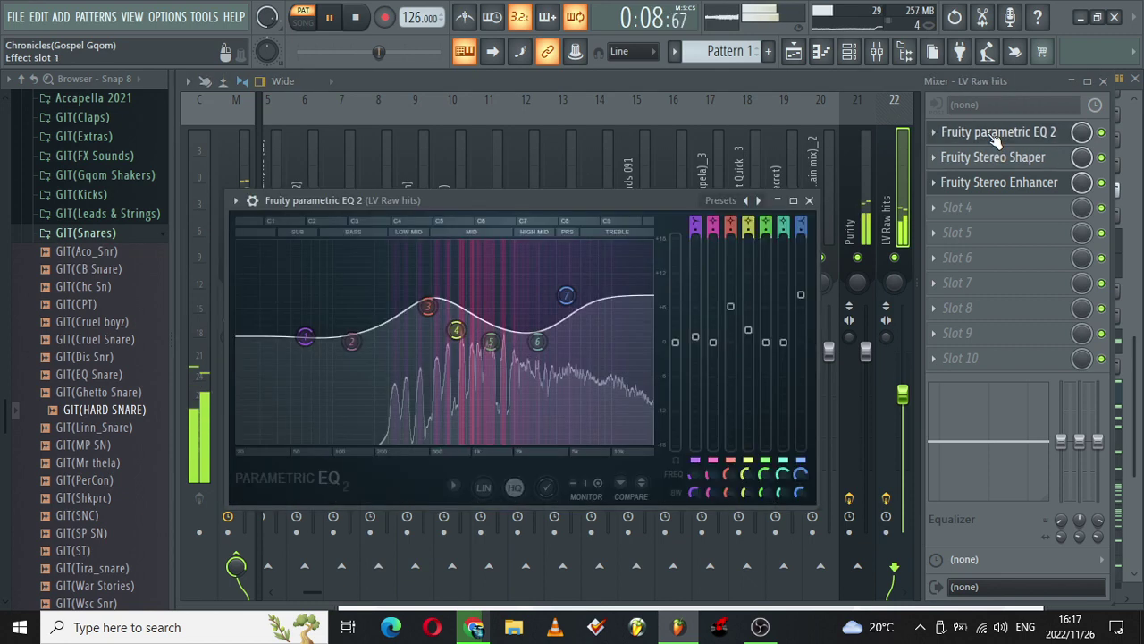
{"action": "left_click", "coordinate": [849, 54]}
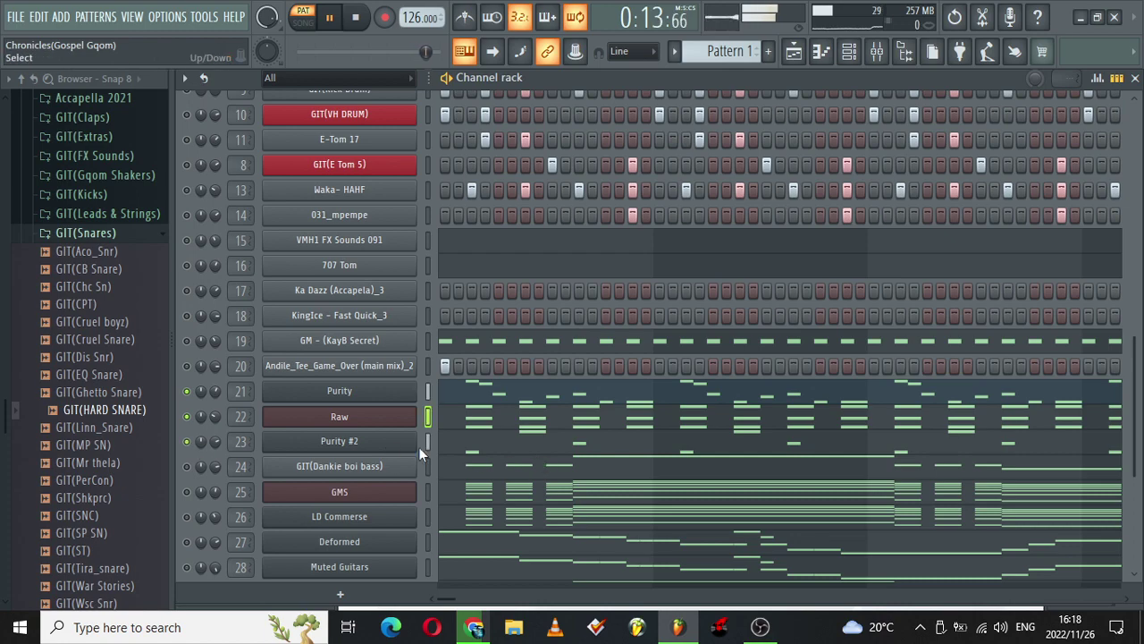
View the instrument preset of Purity #2 and the GIT(Dankie boi bass) notes in the piano roll, and return to the channel rack
{"action": "left_click", "coordinate": [385, 447]}
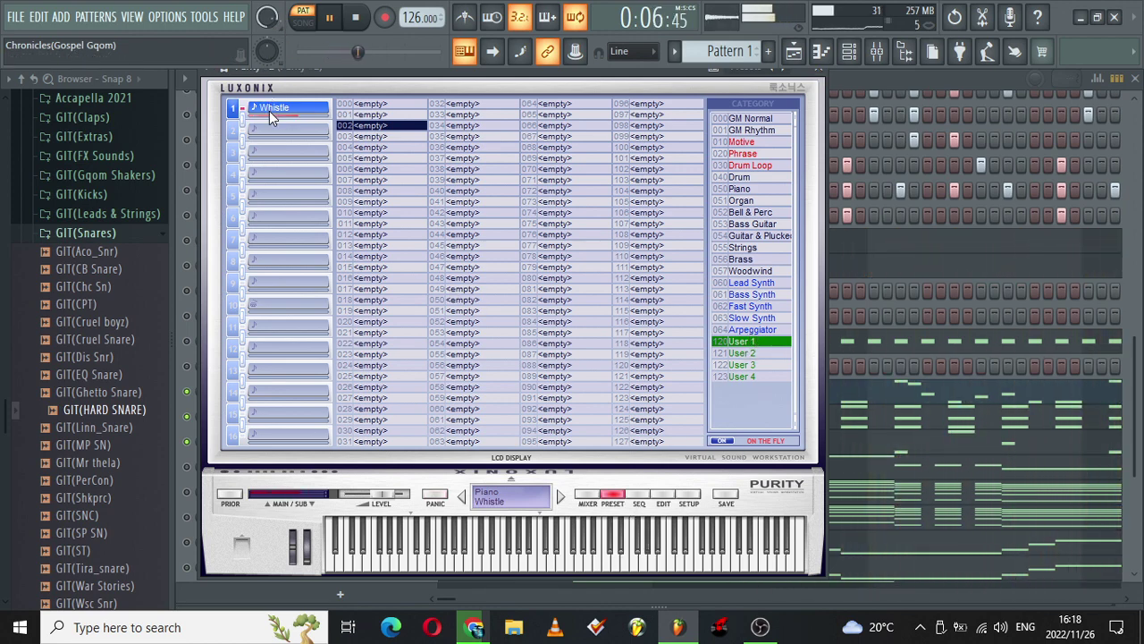
{"action": "left_click", "coordinate": [820, 70]}
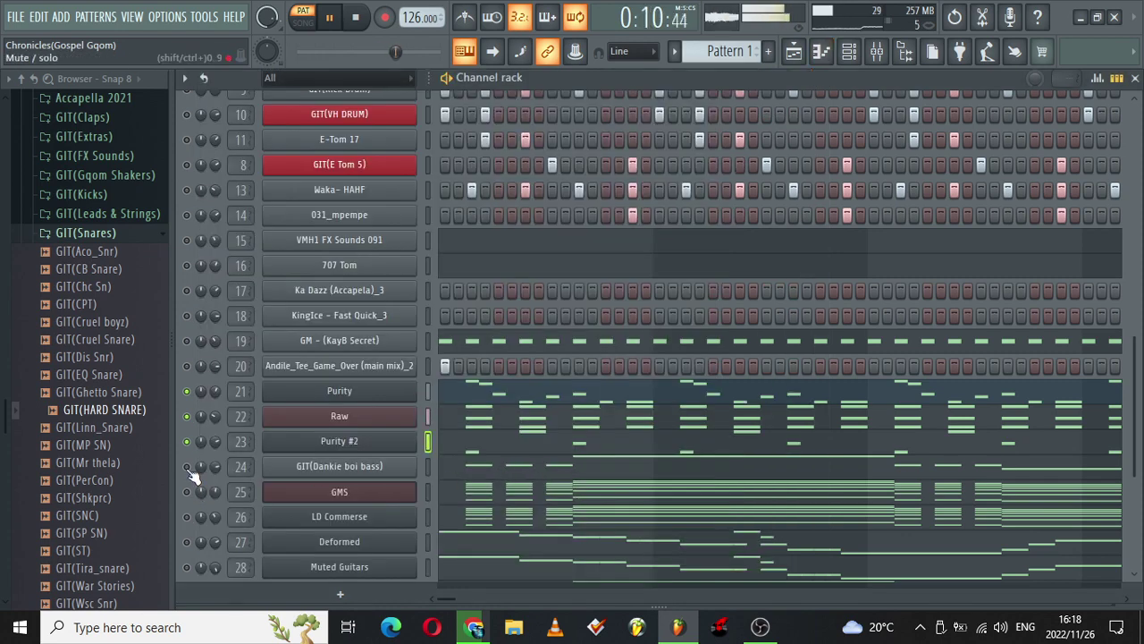
{"action": "left_click", "coordinate": [527, 471]}
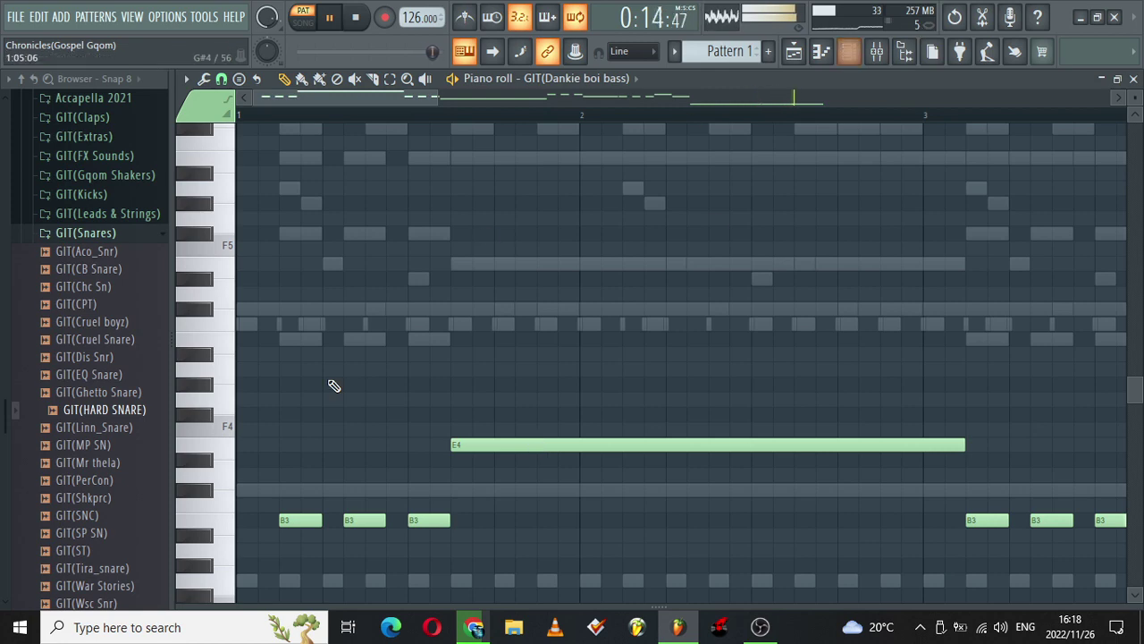
{"action": "left_click", "coordinate": [853, 54]}
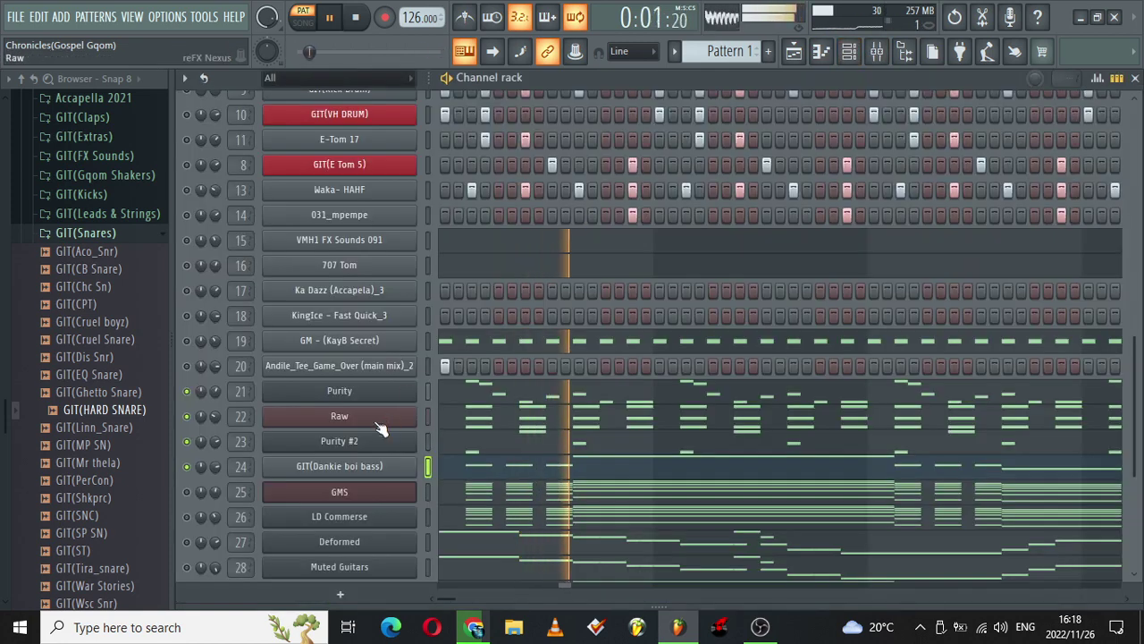
Solo the GMS channel and examine its chord notes across the whole pattern in the piano roll, and return to the channel rack
{"action": "right_click", "coordinate": [186, 494]}
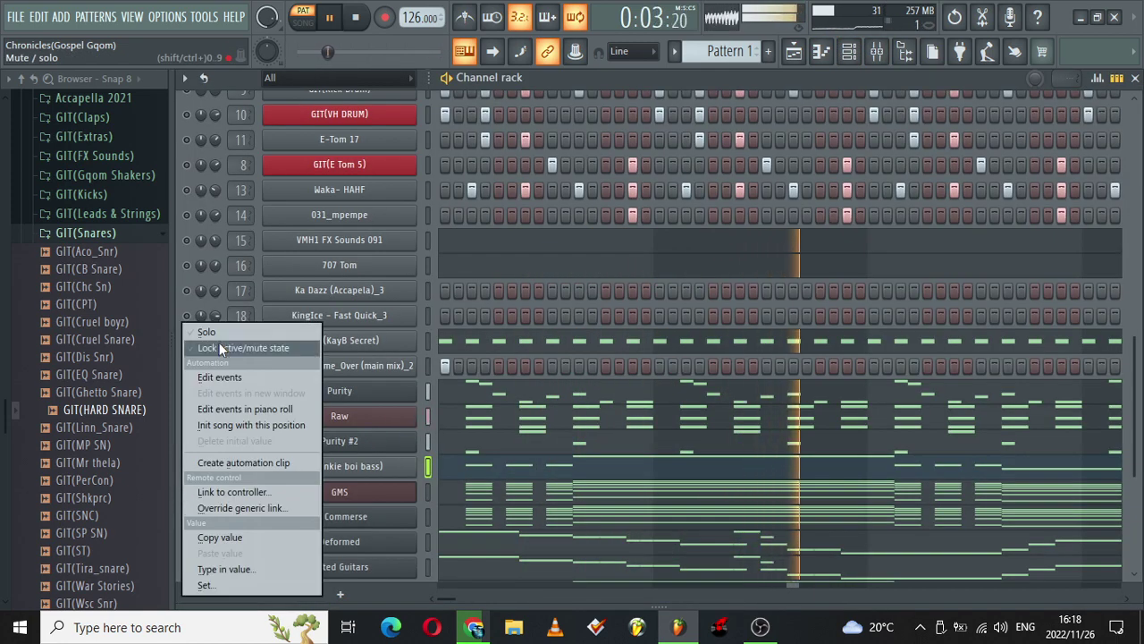
{"action": "left_click", "coordinate": [524, 468]}
{"action": "left_click", "coordinate": [535, 493]}
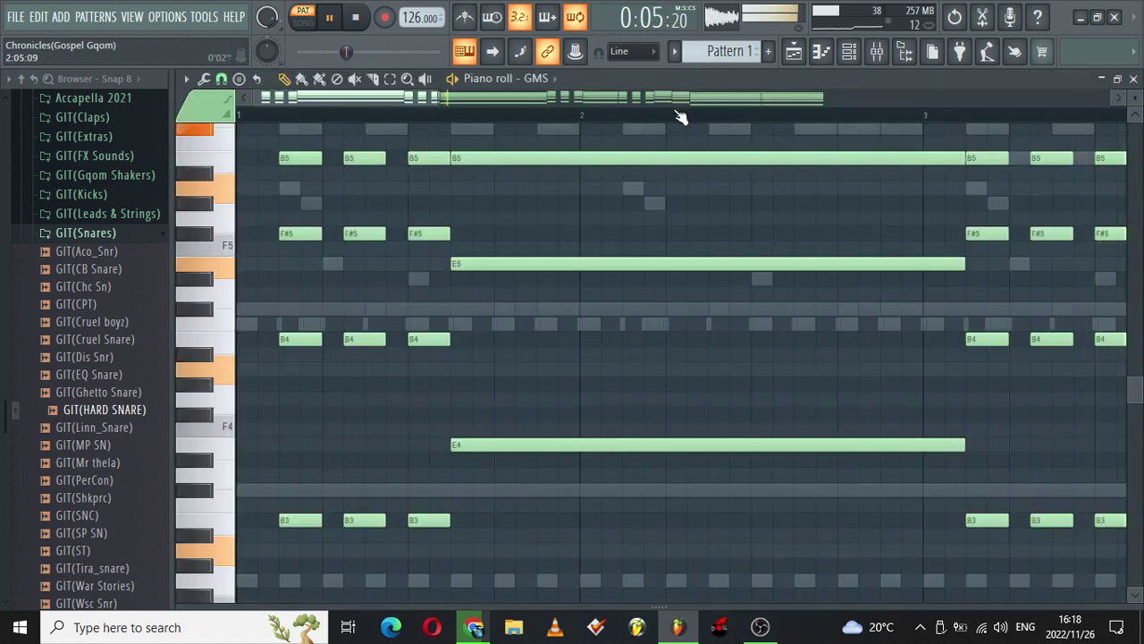
{"action": "left_click_drag", "start_coordinate": [438, 98], "coordinate": [1133, 94]}
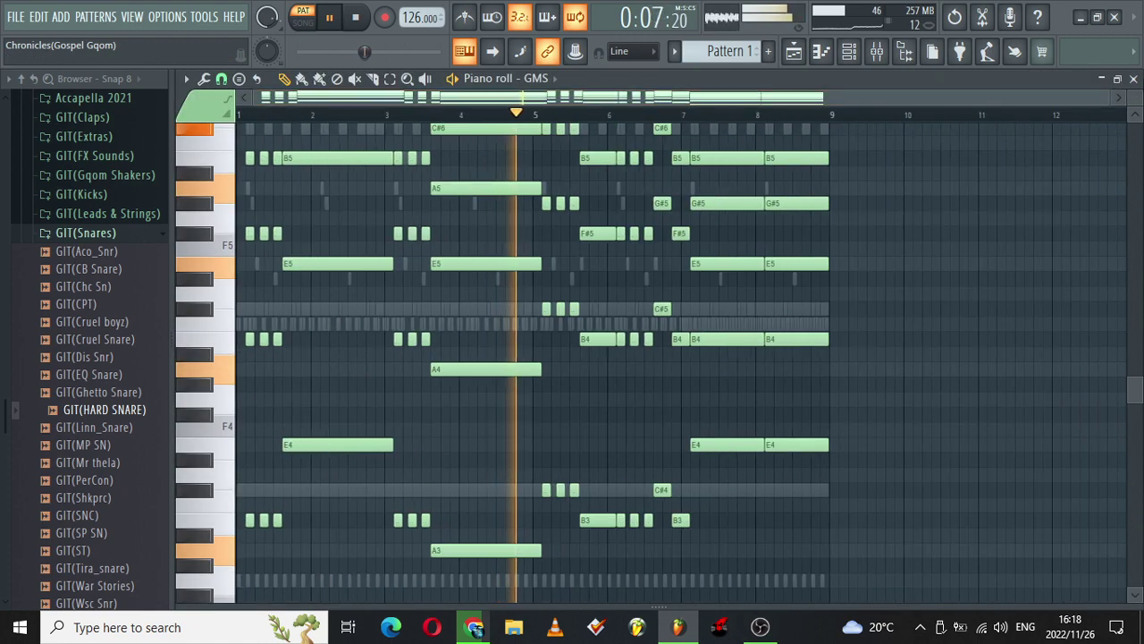
{"action": "left_click_drag", "start_coordinate": [1136, 97], "coordinate": [1136, 109]}
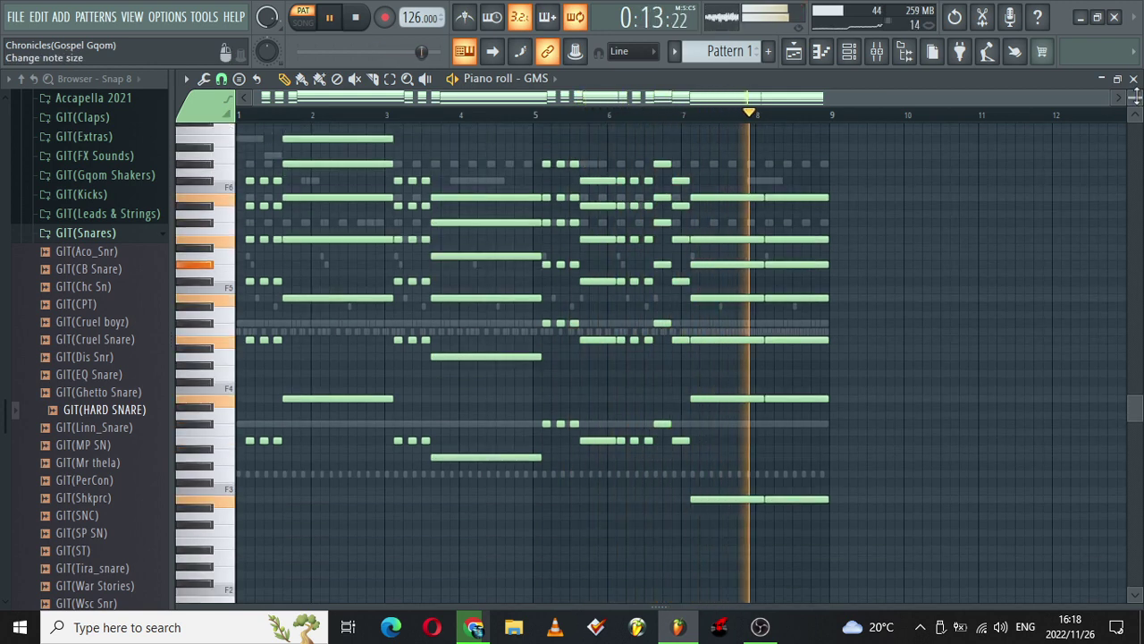
{"action": "left_click", "coordinate": [851, 51]}
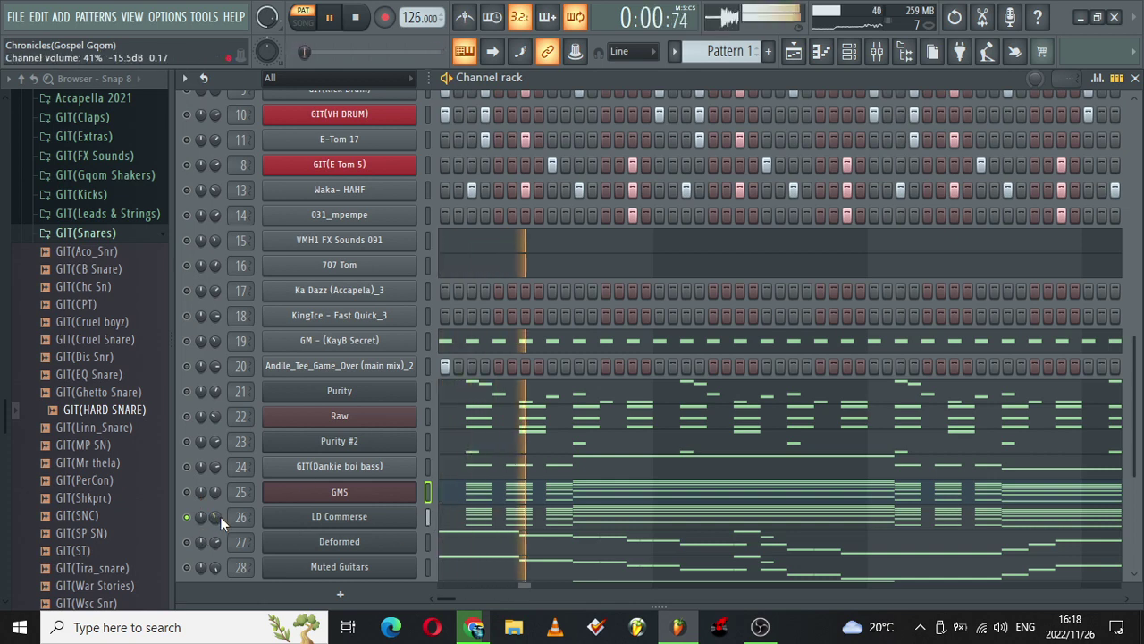
Inspect the LD Commerse channel's Nexus preset and its chord notes in the piano roll, and return to the channel rack
{"action": "left_click", "coordinate": [341, 521]}
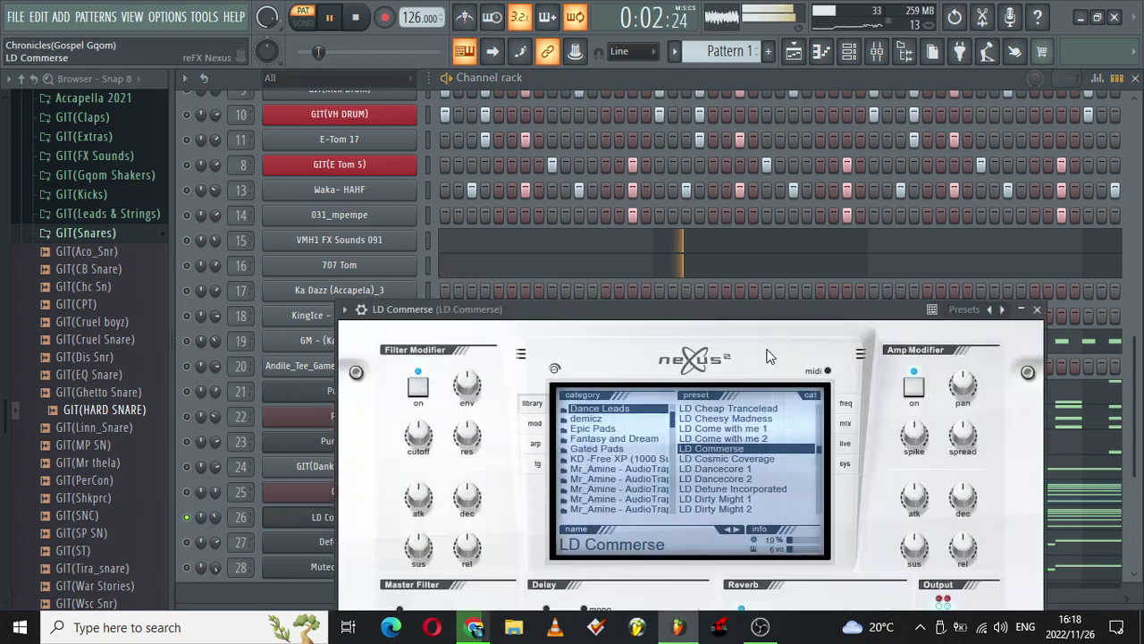
{"action": "left_click", "coordinate": [1038, 310]}
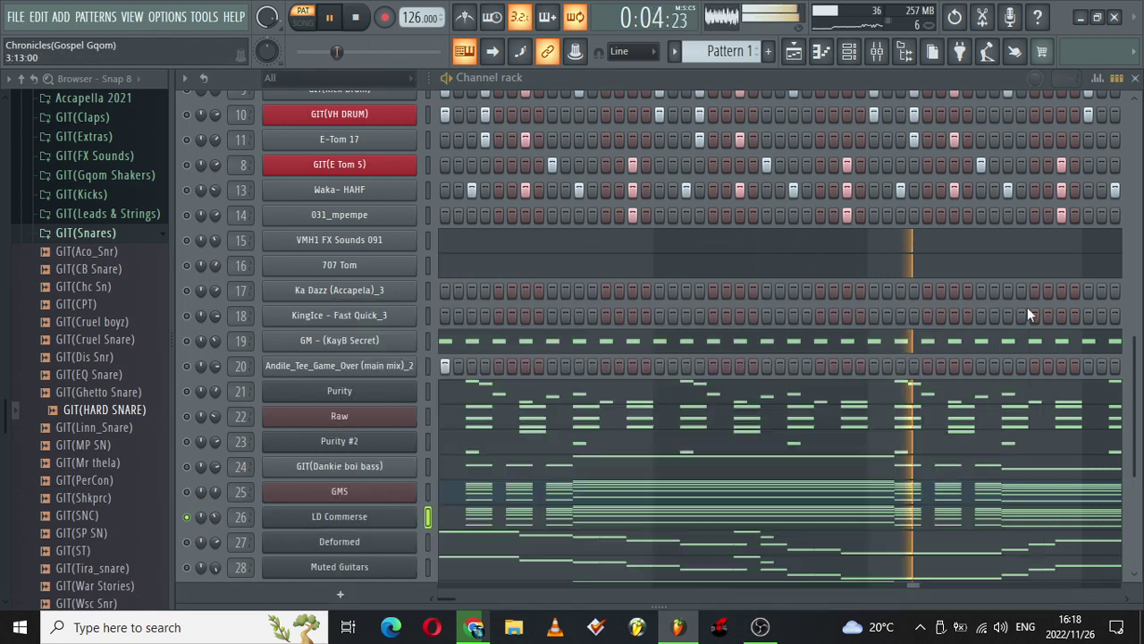
{"action": "left_click", "coordinate": [518, 530]}
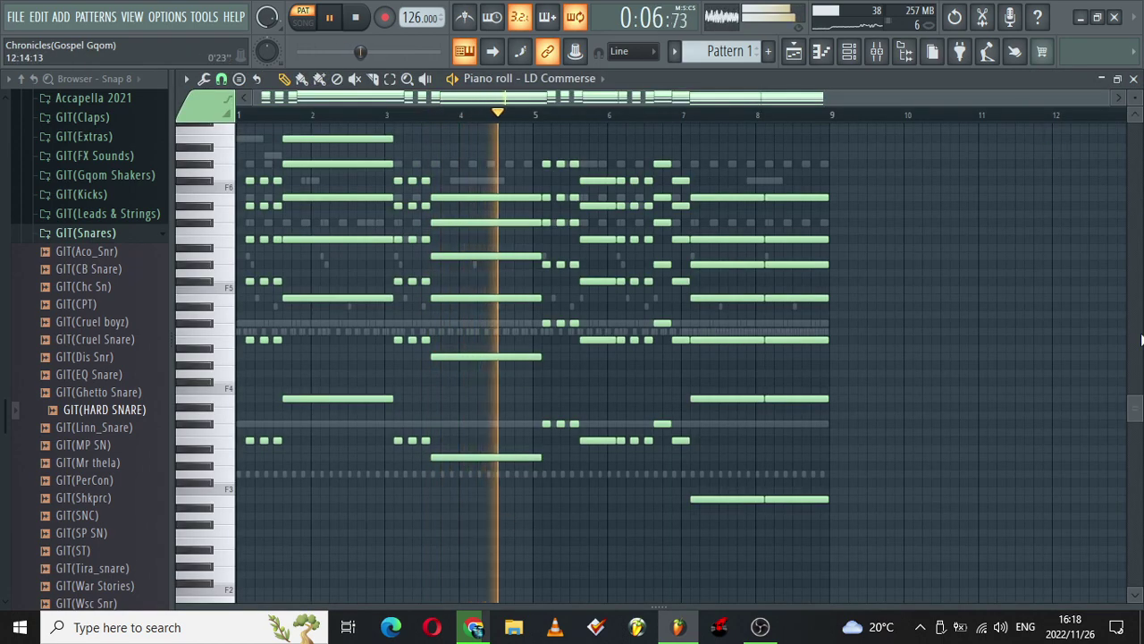
{"action": "left_click_drag", "start_coordinate": [1133, 411], "coordinate": [1134, 413]}
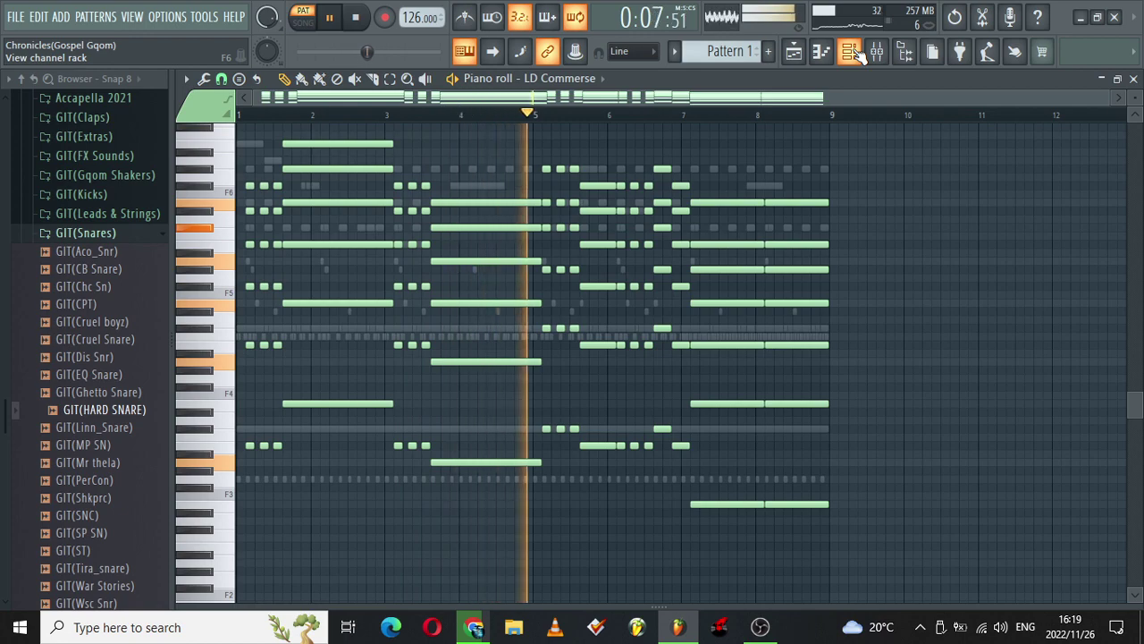
{"action": "left_click", "coordinate": [853, 53]}
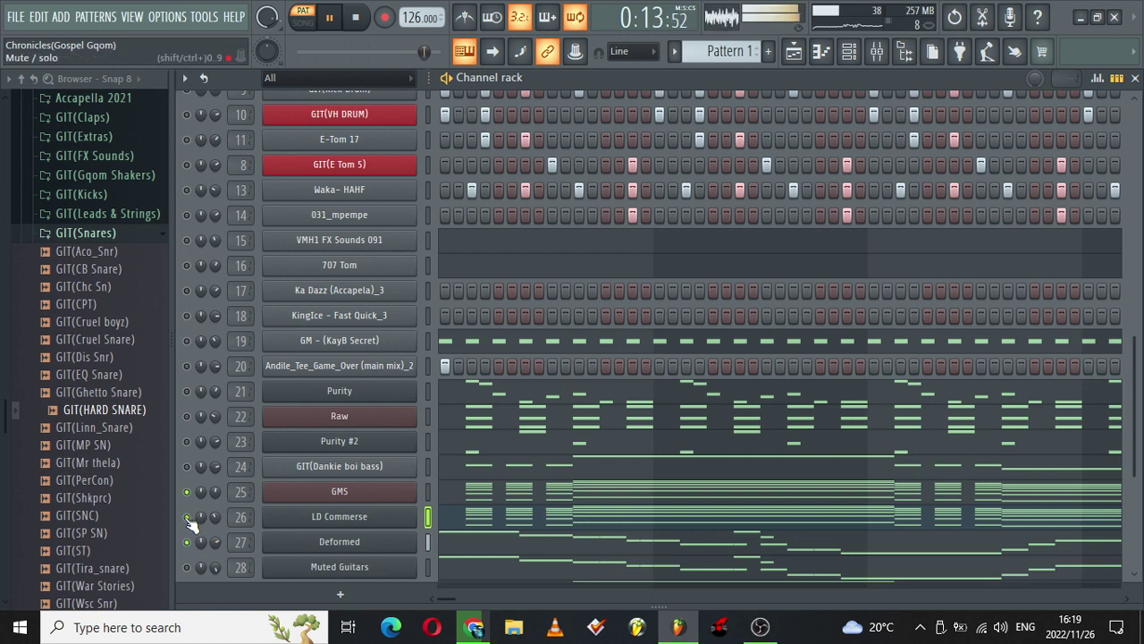
Examine the Deformed channel's melody in the piano roll, enlarged until the note names are readable
{"action": "left_click", "coordinate": [491, 540]}
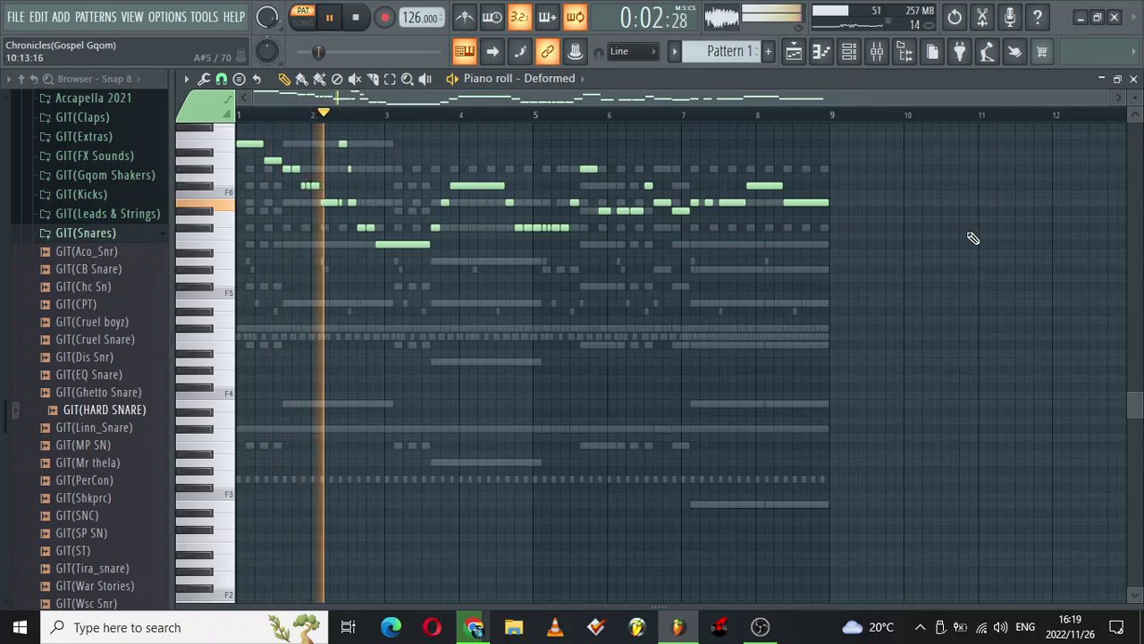
{"action": "left_click_drag", "start_coordinate": [1133, 401], "coordinate": [1140, 367]}
{"action": "left_click_drag", "start_coordinate": [1111, 97], "coordinate": [658, 73]}
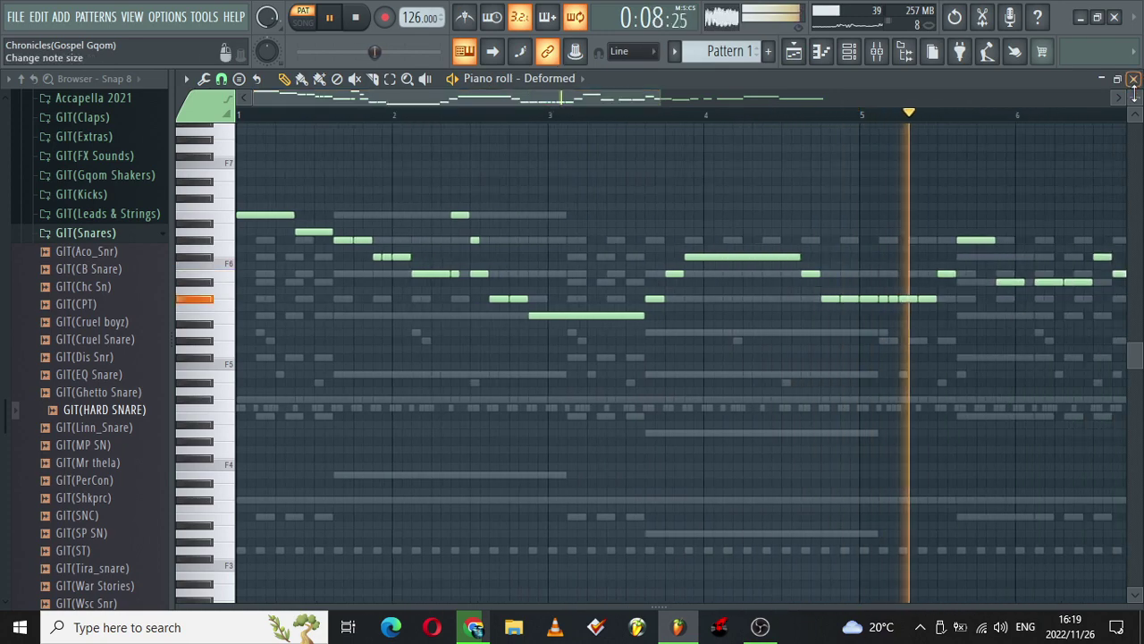
{"action": "left_click_drag", "start_coordinate": [1134, 97], "coordinate": [1134, 72]}
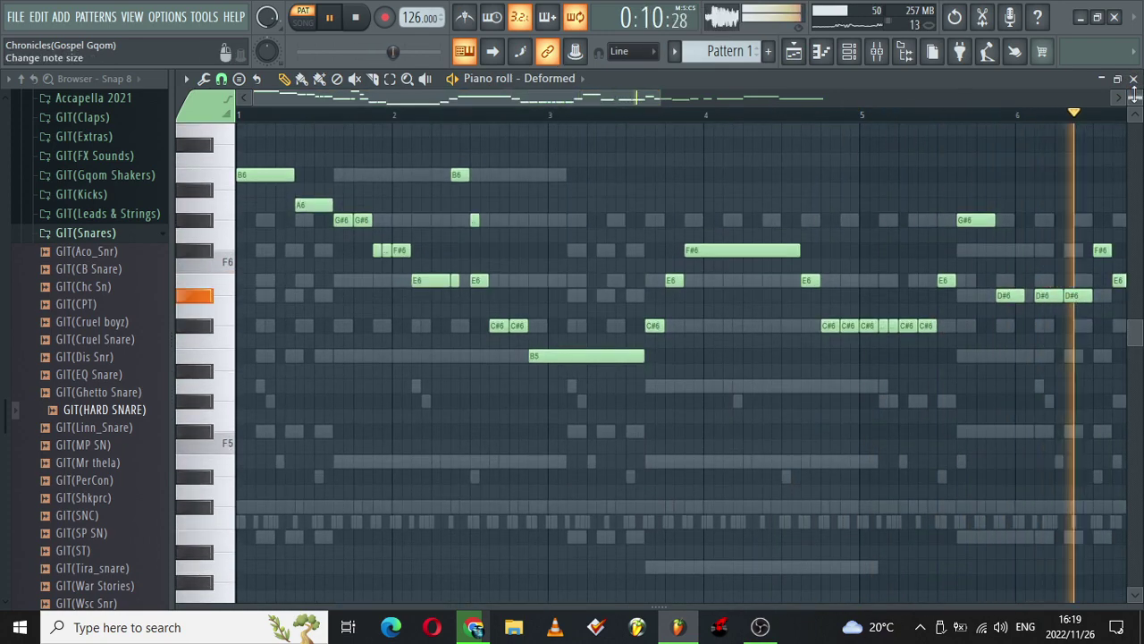
View the Deformed channel's melody across the whole pattern in the piano roll, and inspect its instrument settings from the channel rack
{"action": "left_click_drag", "start_coordinate": [661, 94], "coordinate": [851, 100]}
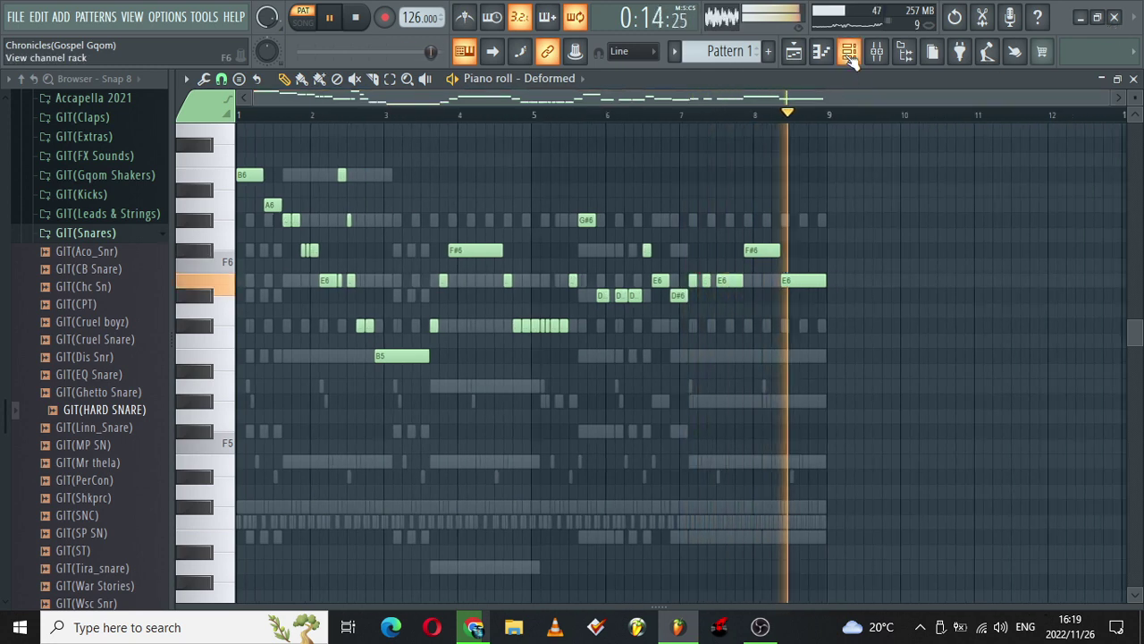
{"action": "key", "text": "F6"}
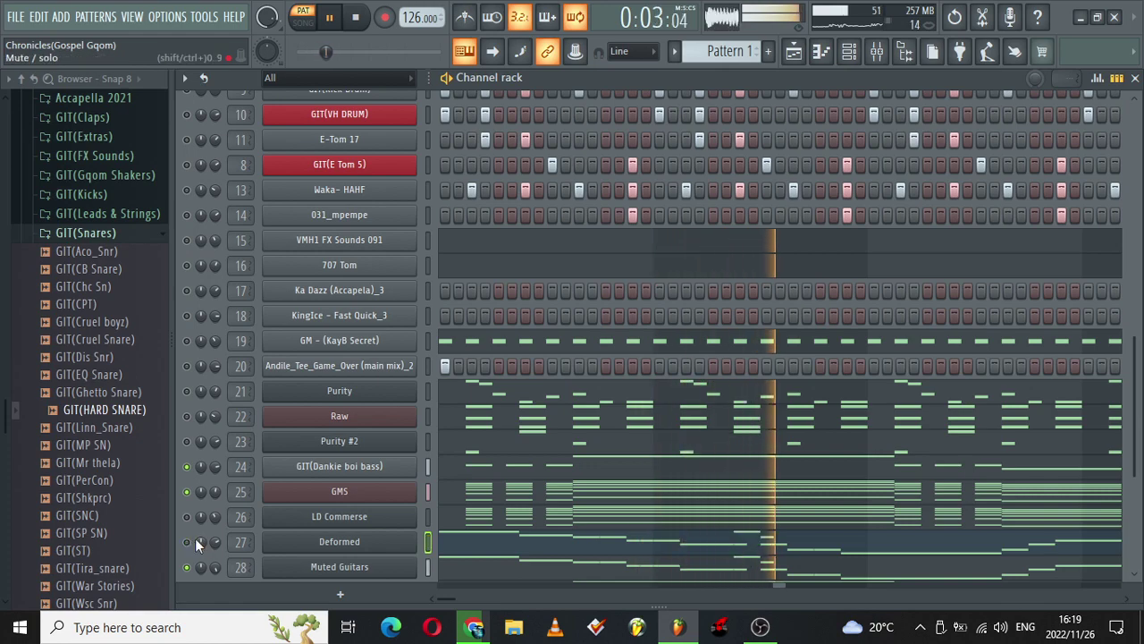
{"action": "left_click", "coordinate": [308, 545]}
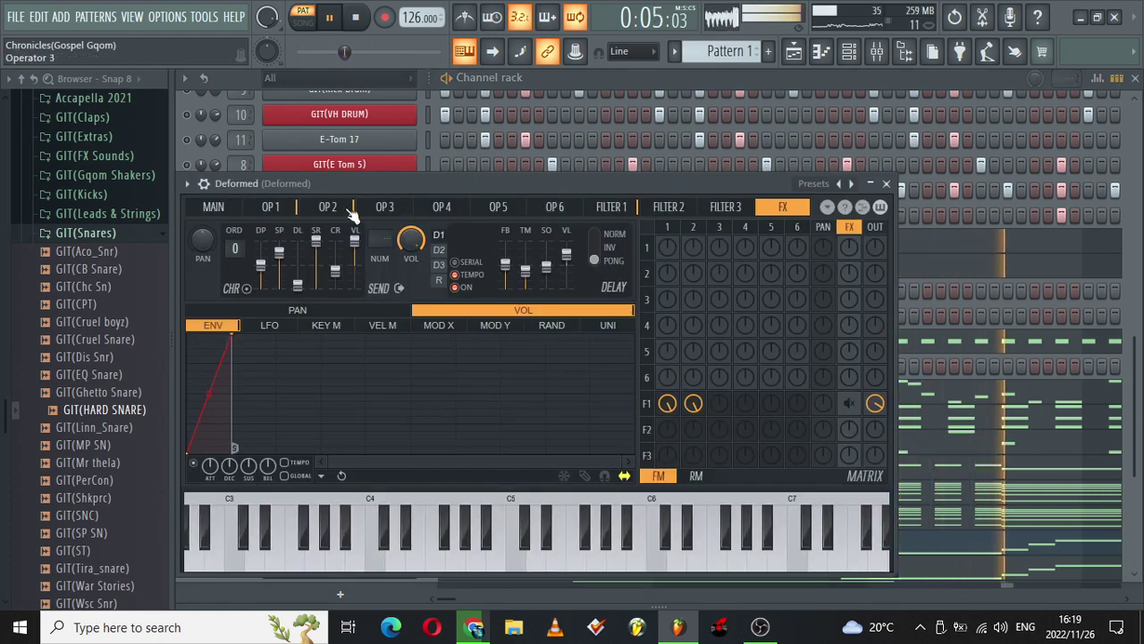
{"action": "left_click", "coordinate": [886, 184]}
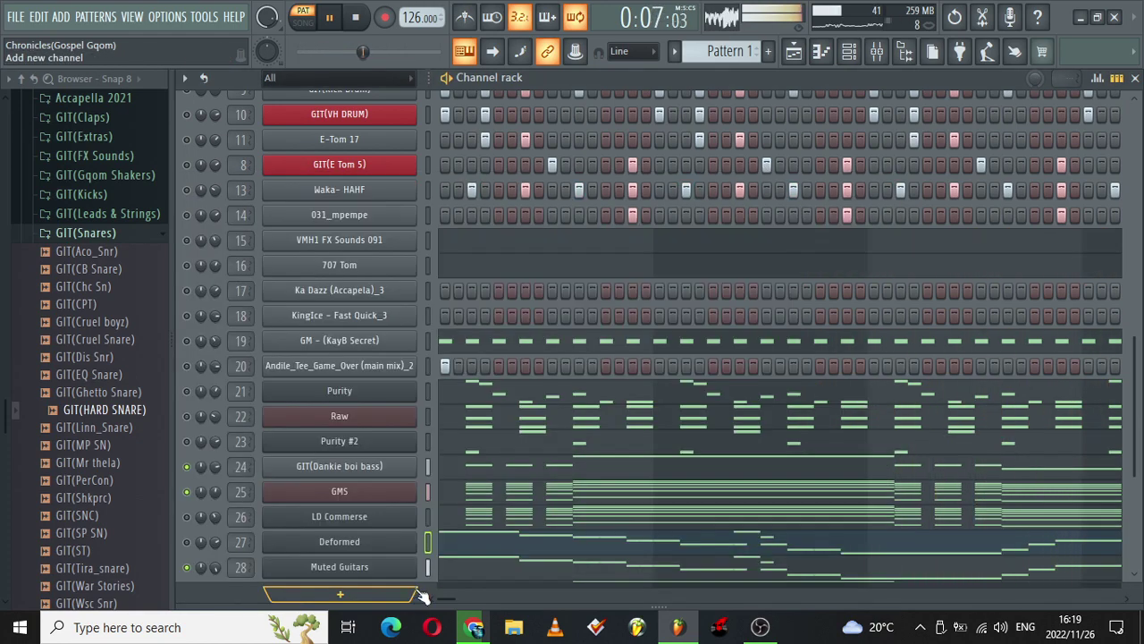
Inspect the Muted Guitars channel's Nexus preset and its mixer track, and return to the channel rack
{"action": "left_click", "coordinate": [369, 570]}
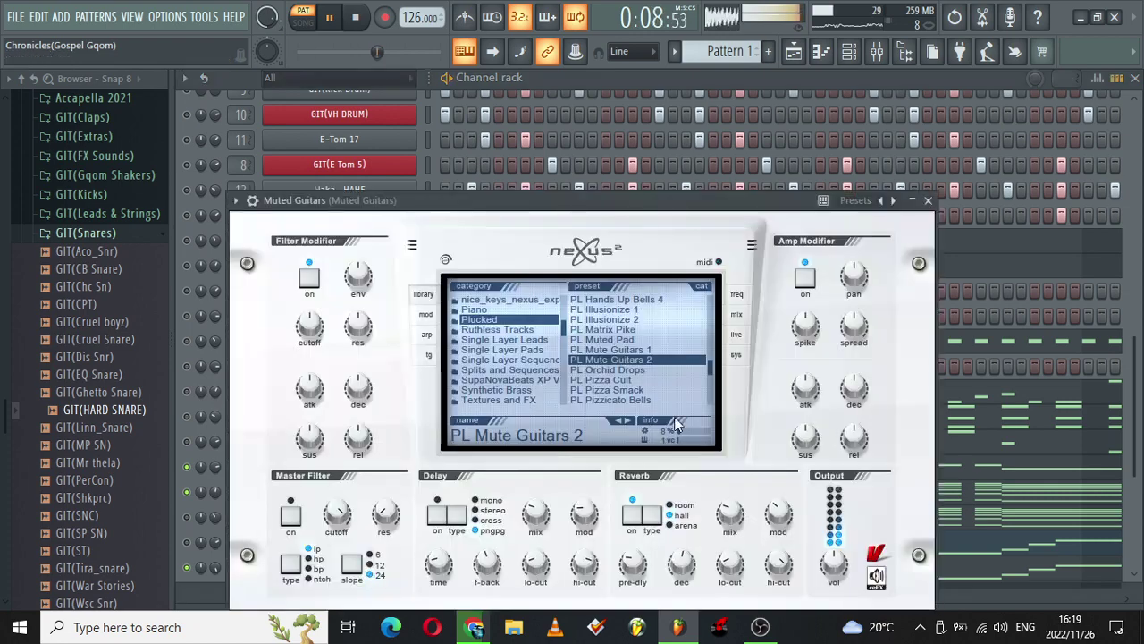
{"action": "left_click", "coordinate": [928, 201]}
{"action": "left_click", "coordinate": [880, 52]}
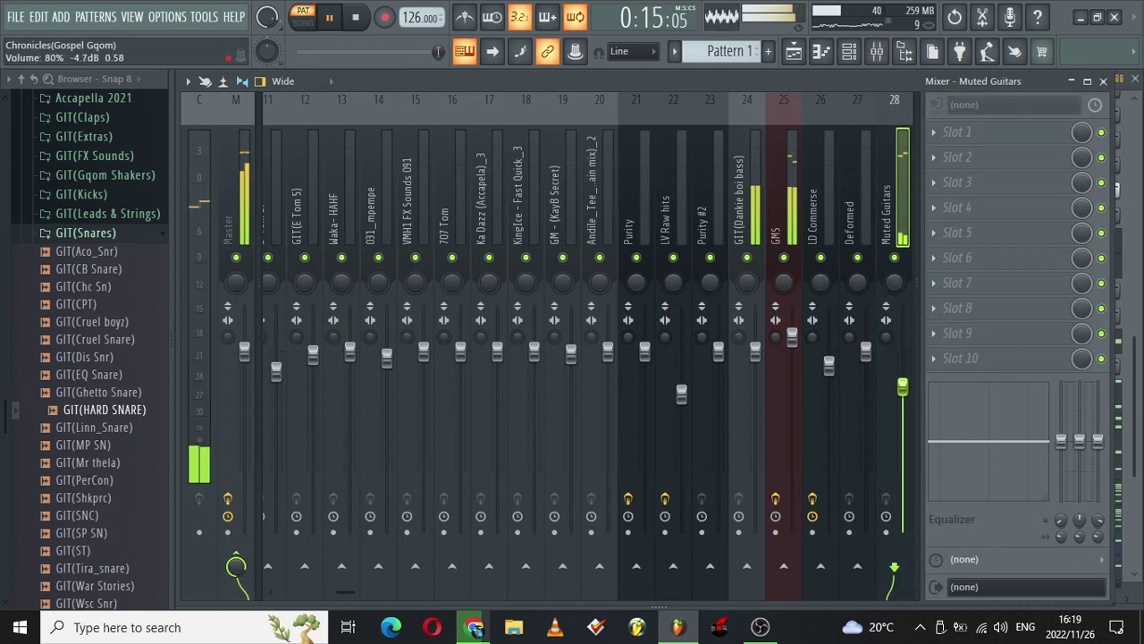
{"action": "left_click", "coordinate": [848, 51]}
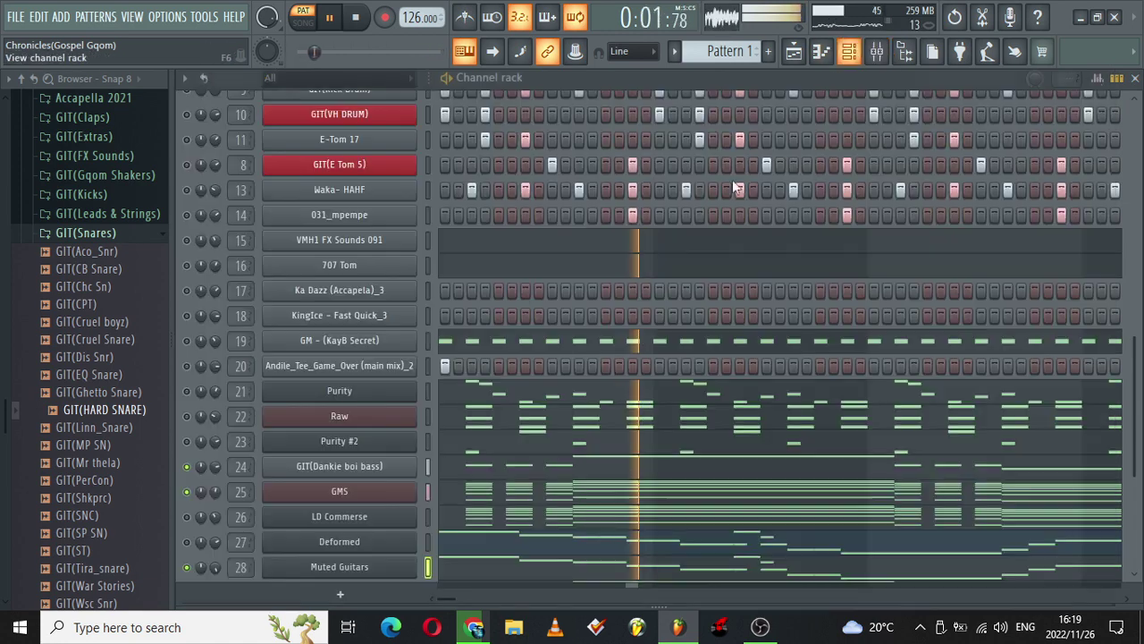
Examine the Muted Guitars melody in the piano roll, enlarged to fill the editor's width, and return to the channel rack
{"action": "left_click", "coordinate": [484, 565]}
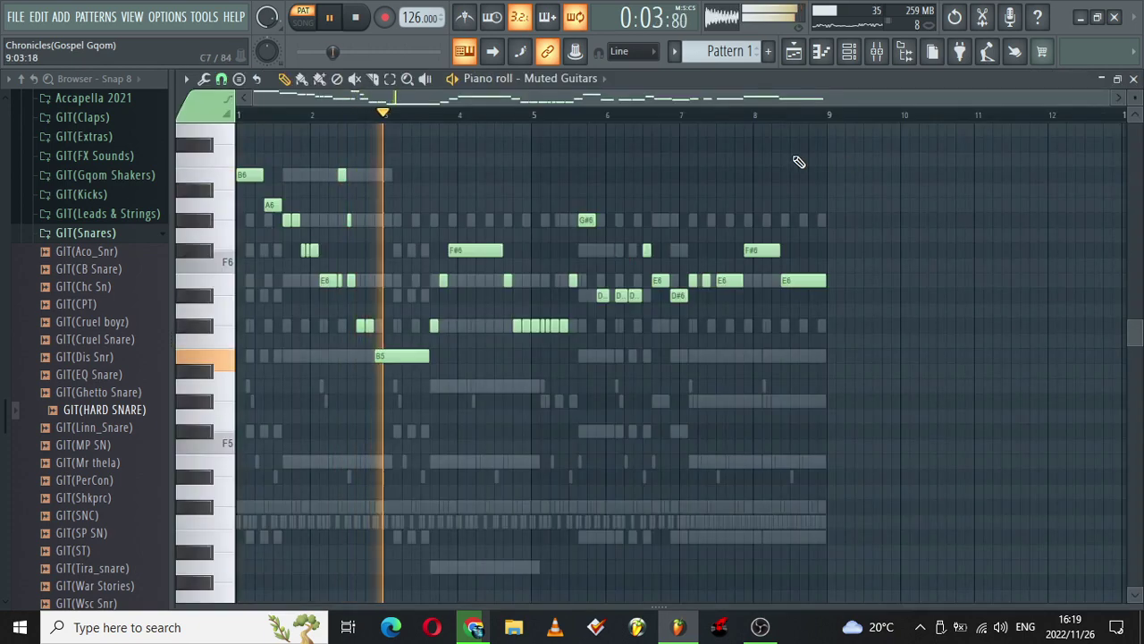
{"action": "left_click_drag", "start_coordinate": [1103, 93], "coordinate": [789, 94]}
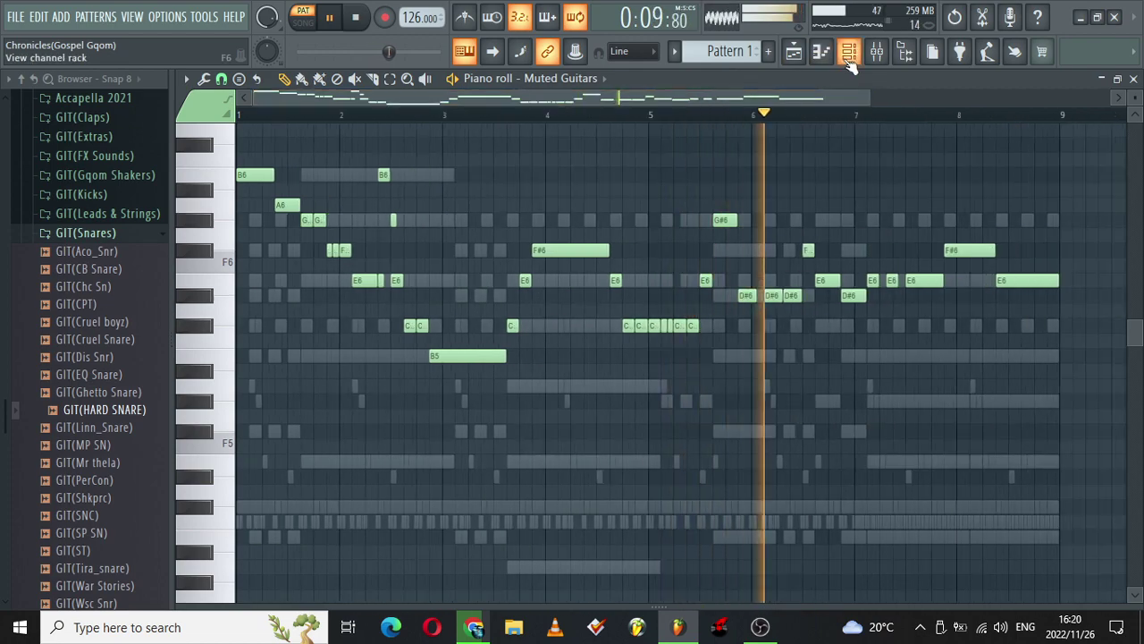
{"action": "left_click", "coordinate": [848, 53]}
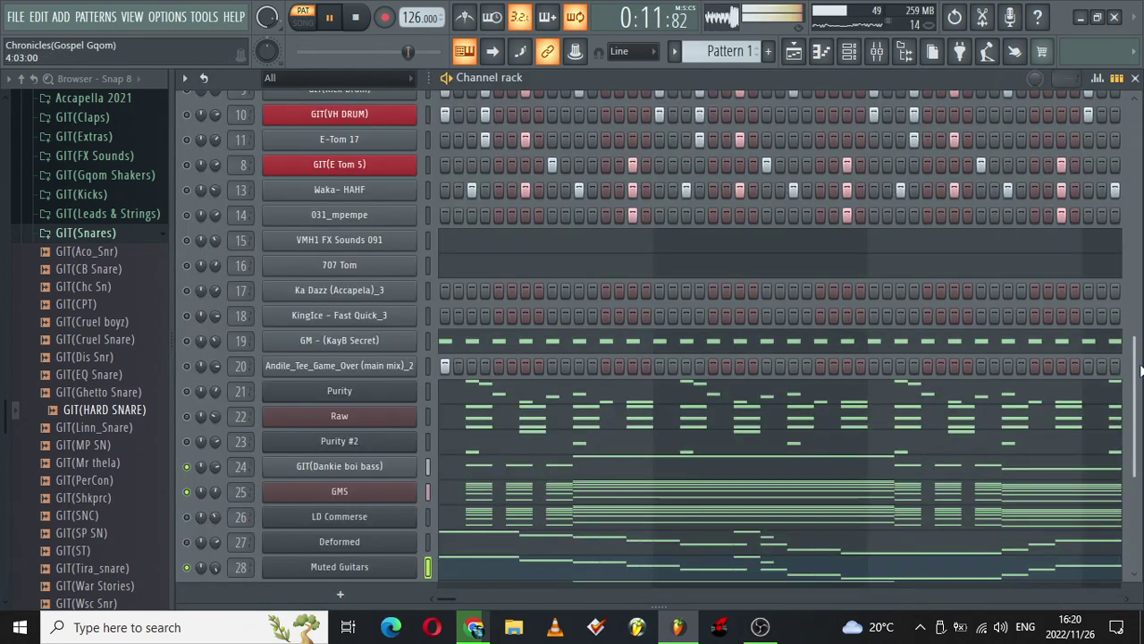
Solo the Nexus channel, inspect its preset and its chord notes down to the lowest octave in the piano roll, and return to the channel rack
{"action": "left_click_drag", "start_coordinate": [1141, 371], "coordinate": [1098, 595]}
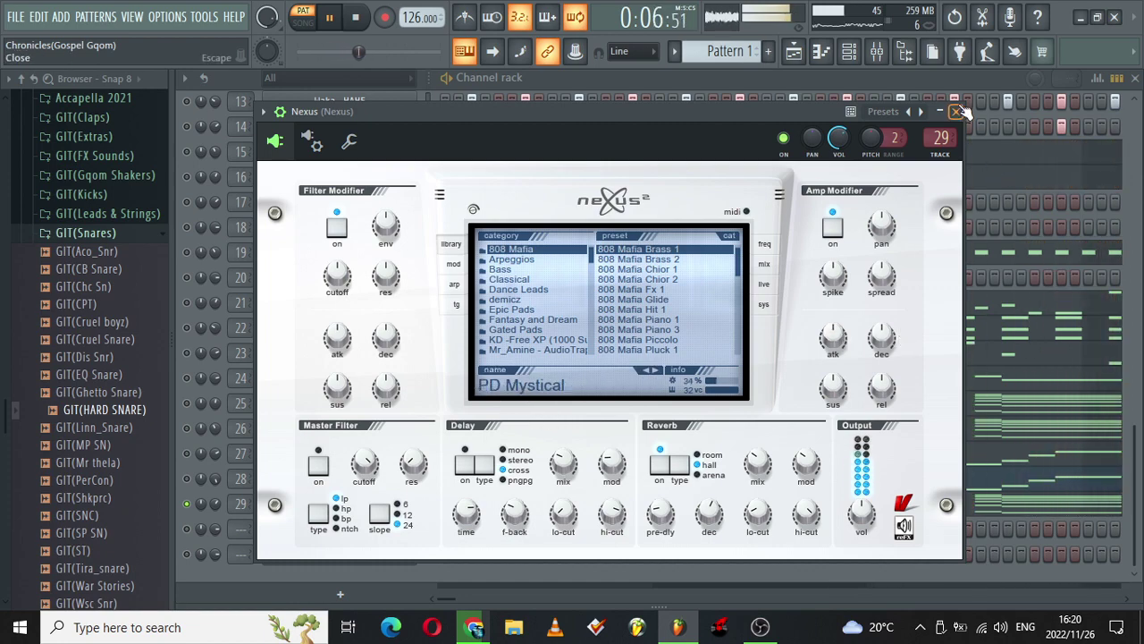
{"action": "left_click", "coordinate": [957, 111]}
{"action": "left_click", "coordinate": [640, 511]}
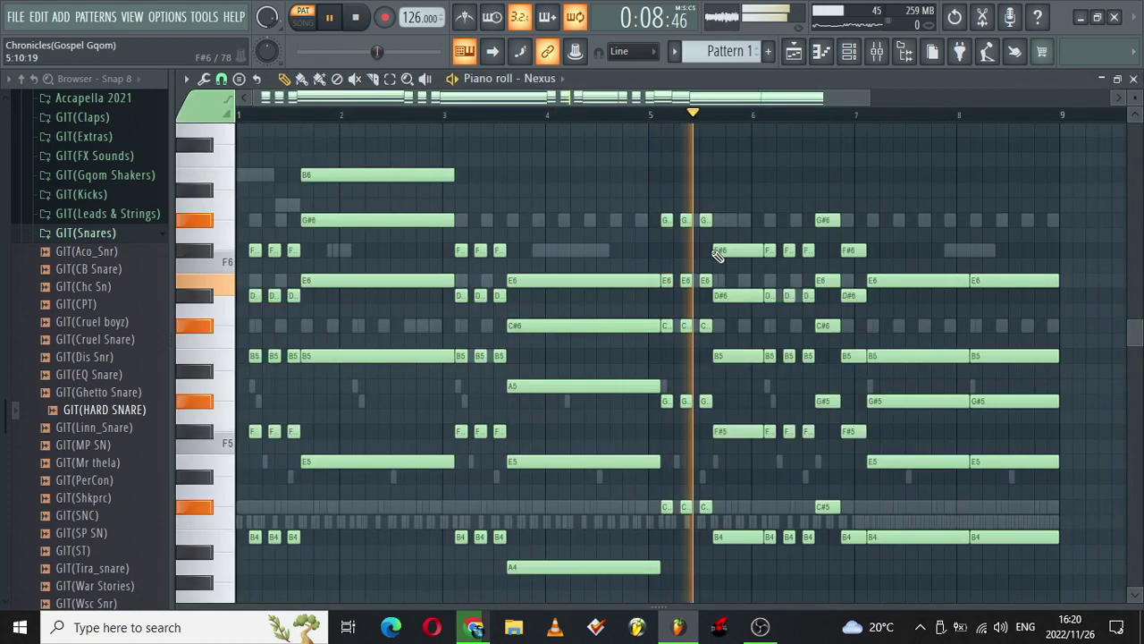
{"action": "left_click_drag", "start_coordinate": [867, 94], "coordinate": [1006, 95]}
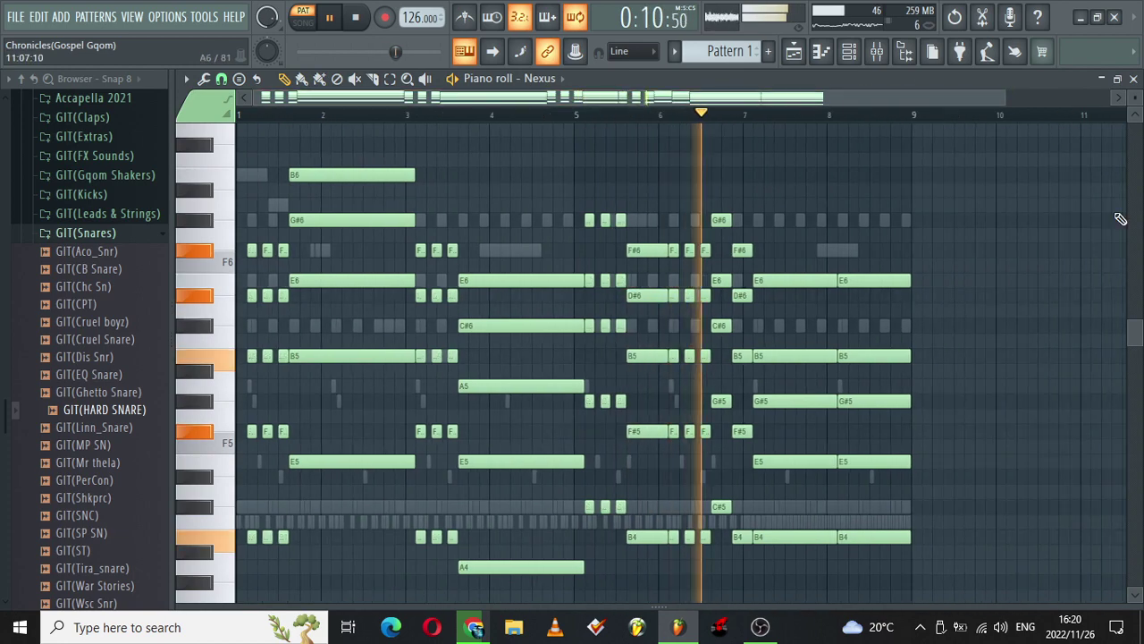
{"action": "scroll", "coordinate": [1134, 351], "scroll_direction": "down", "scroll_amount": 1}
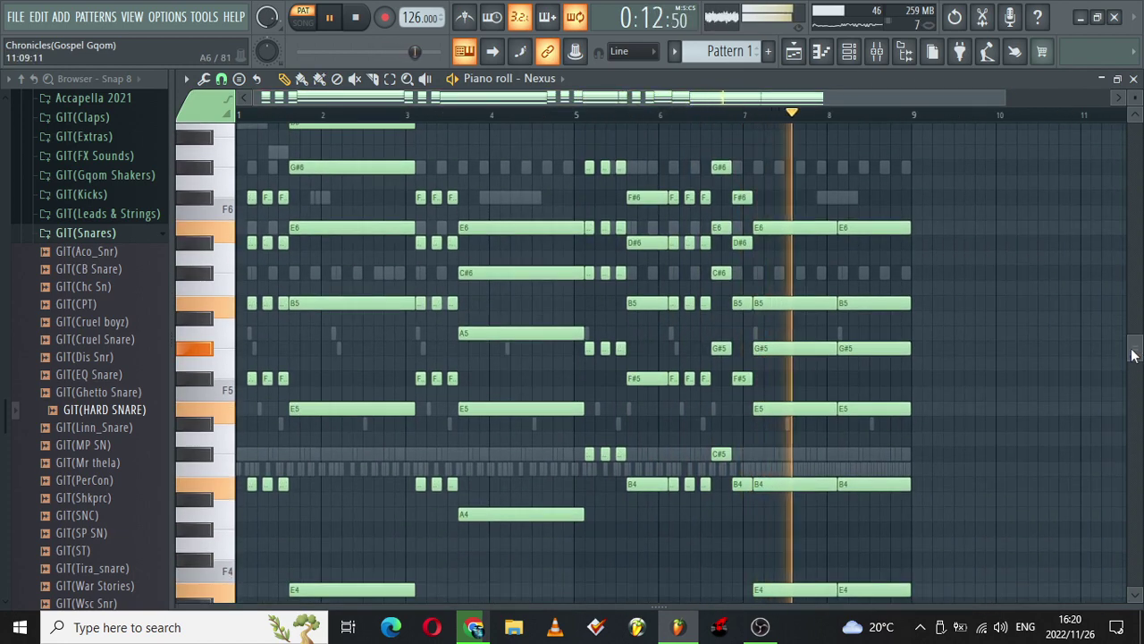
{"action": "left_click", "coordinate": [861, 52]}
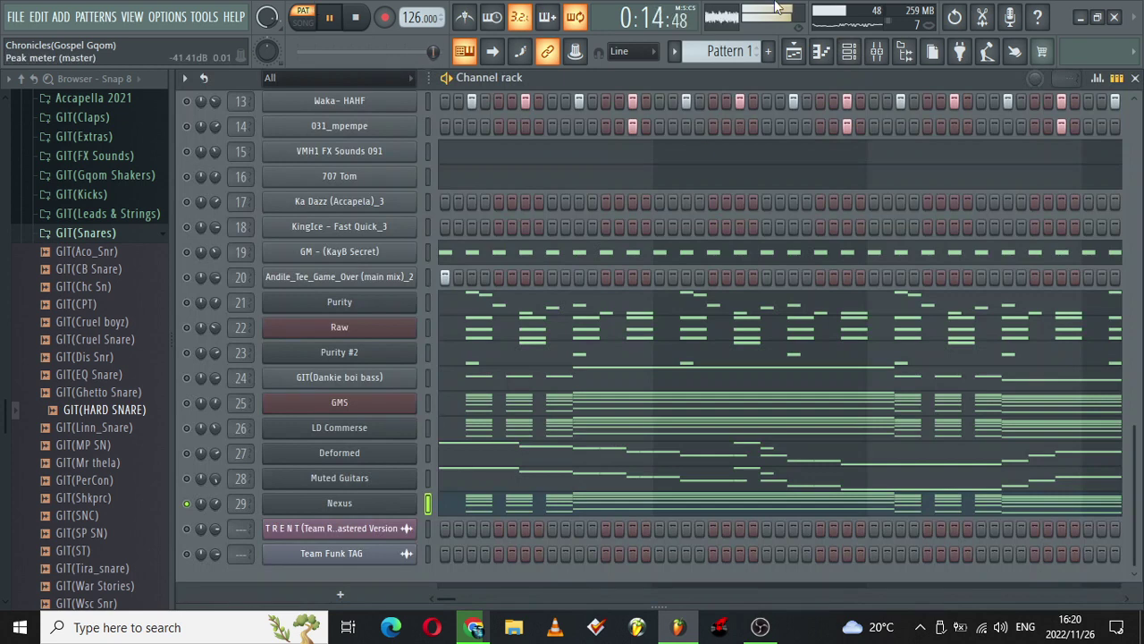